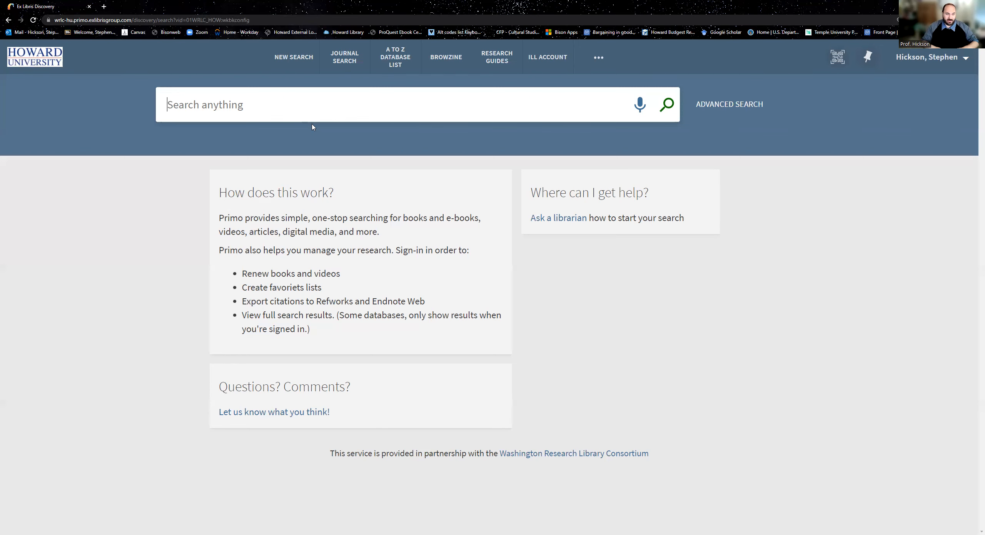
- Search the library catalog for "social justice" and select the Peer-reviewed Journals and Social Sciences filters
type("social justice")
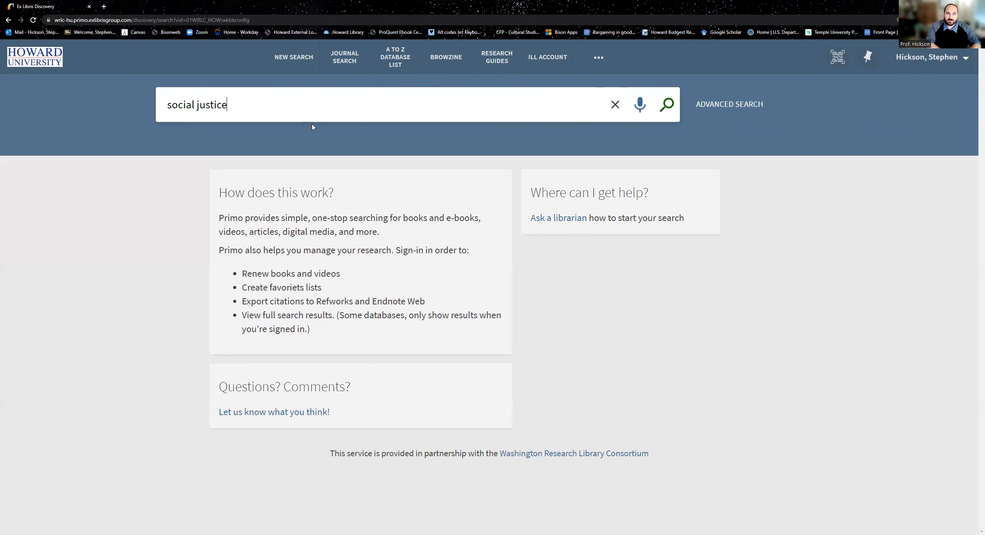
key("Return")
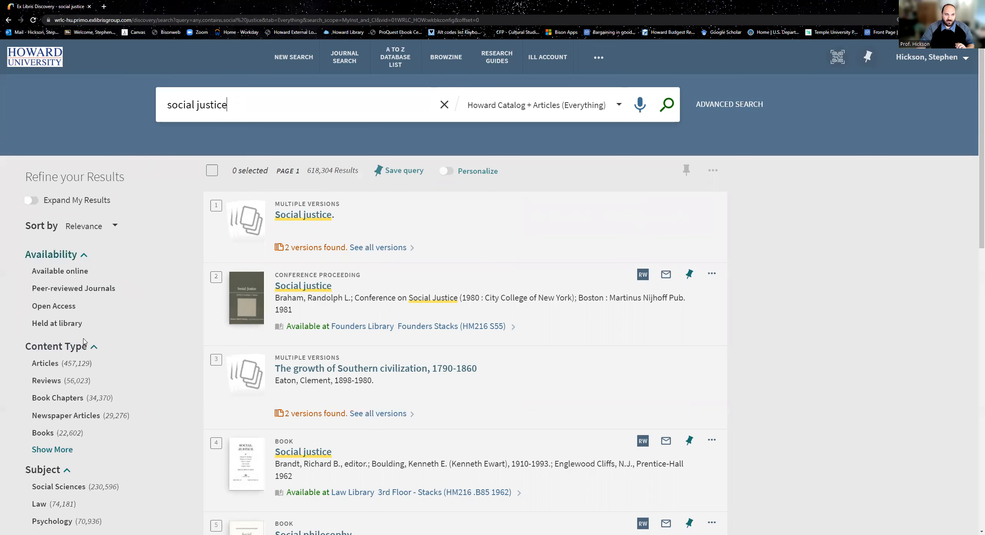
left_click(25, 292)
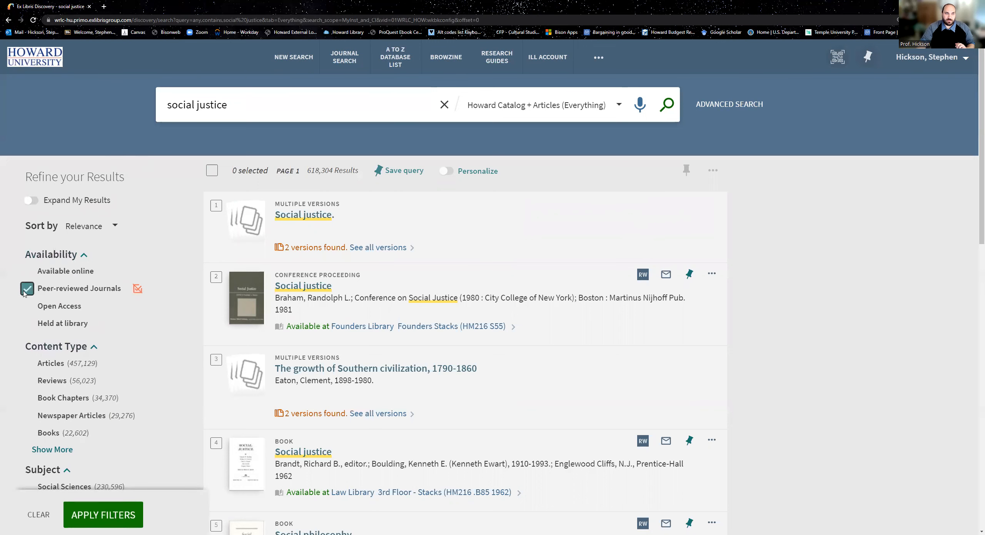
scroll(91, 352, "down", 3)
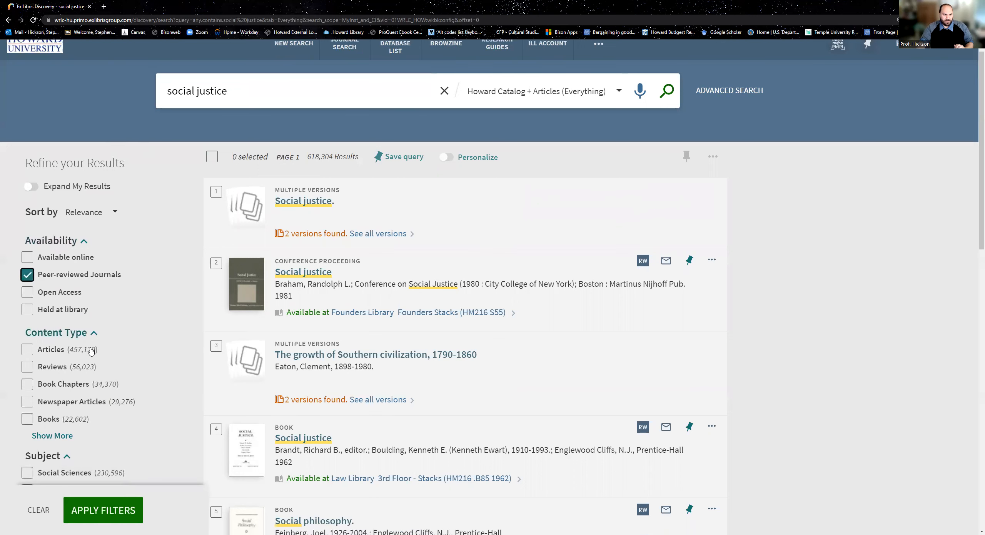
scroll(91, 352, "down", 2)
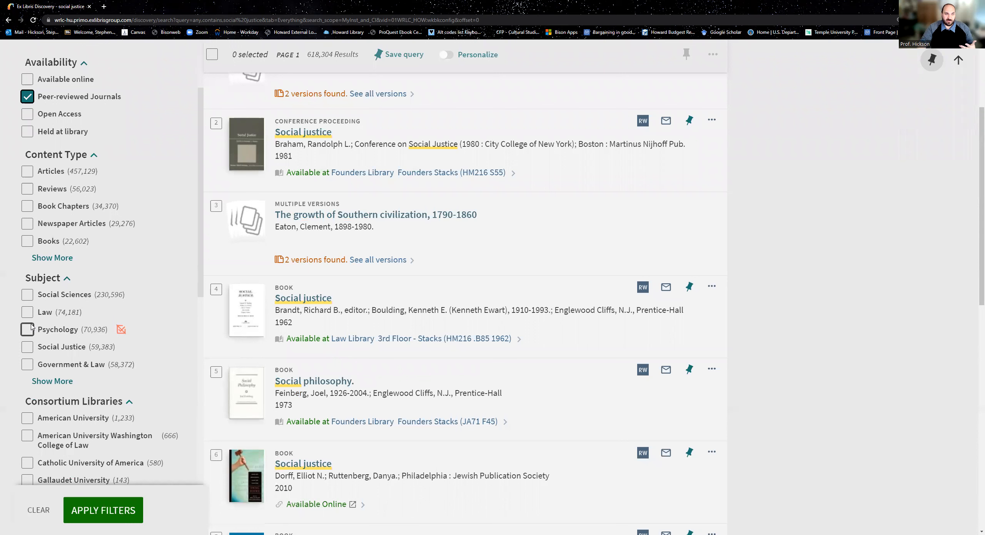
left_click(28, 297)
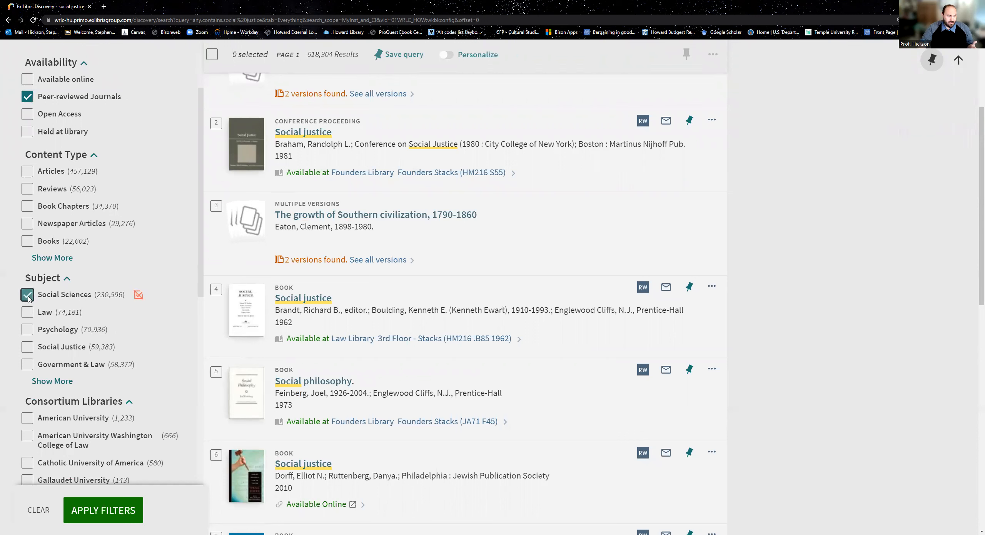
- Enable the publication date filter and set its starting year to 2010
scroll(77, 367, "down", 5)
scroll(77, 368, "down", 4)
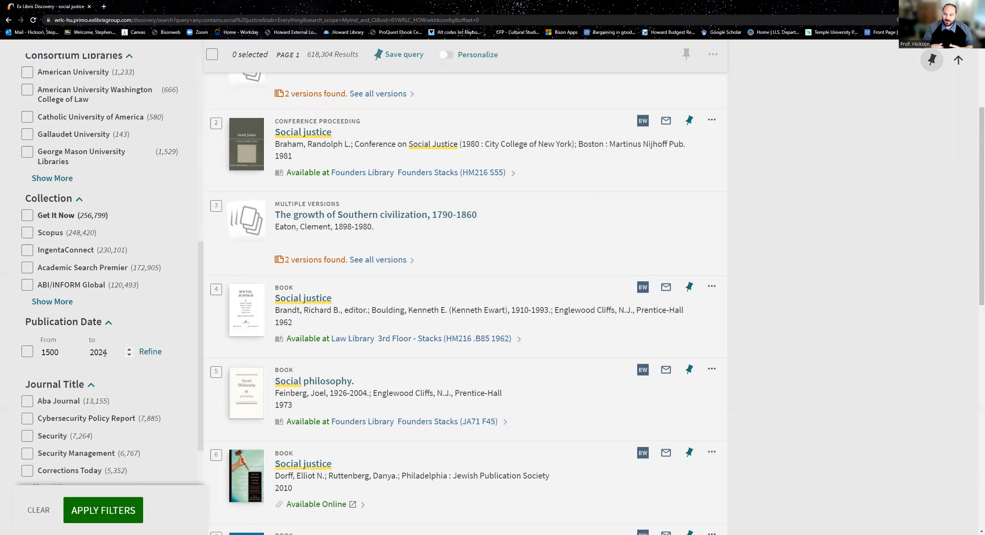
left_click(28, 352)
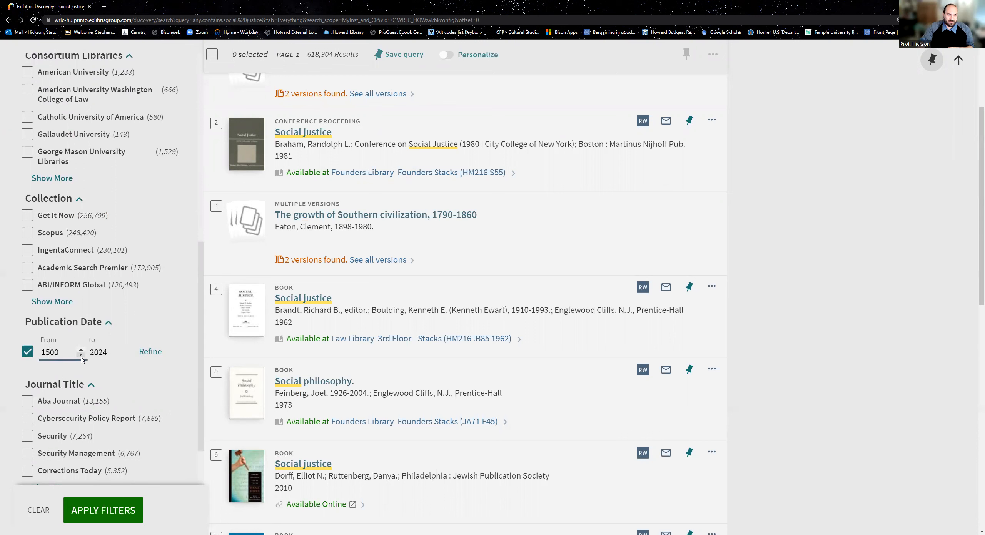
key("BackSpace")
key("BackSpace")
key("BackSpace")
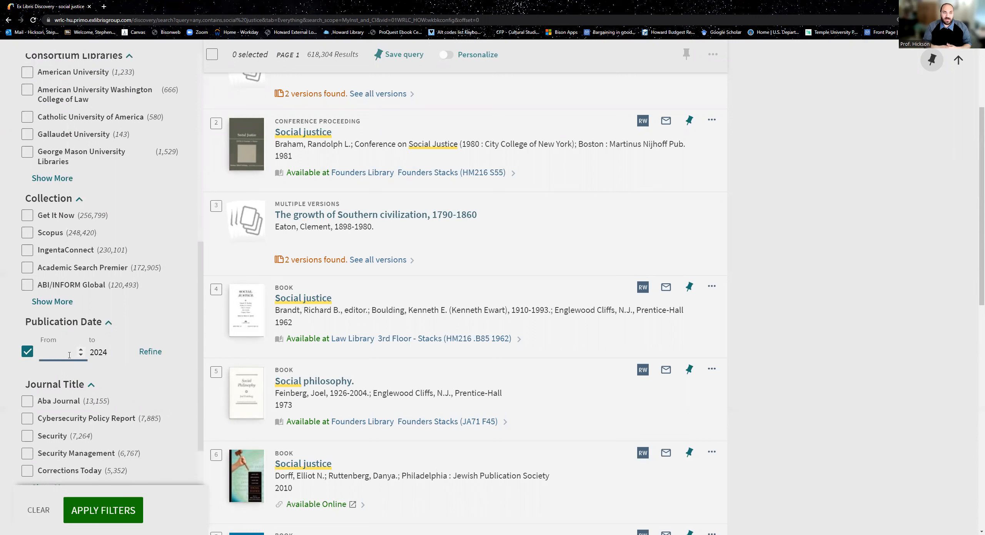
type("2010")
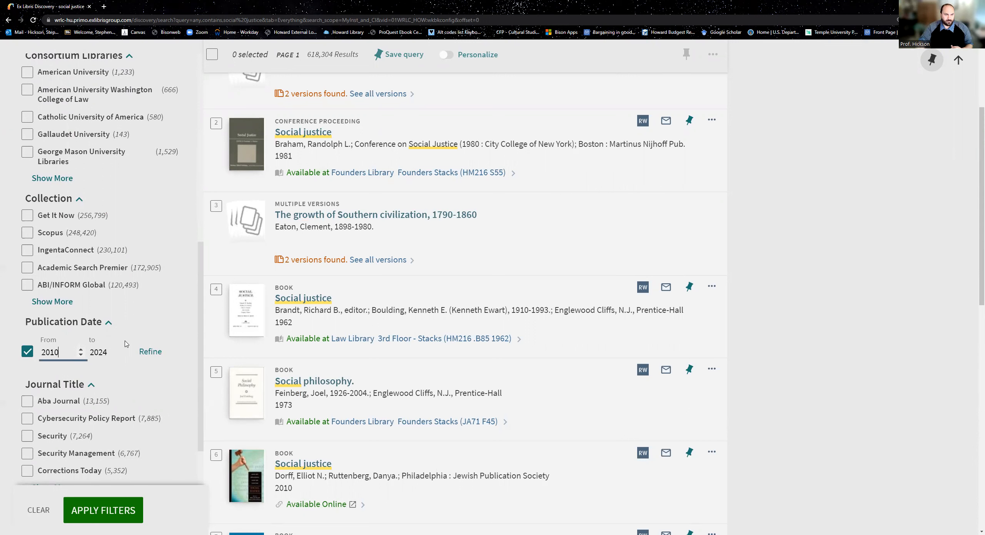
- Check the remaining filter categories and apply the selected filters to the search results
scroll(169, 375, "down", 3)
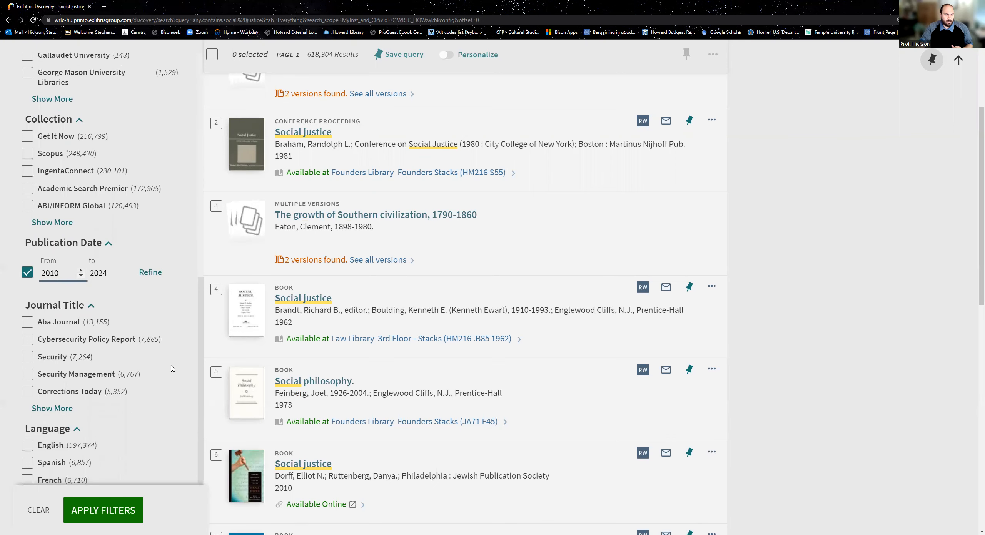
scroll(168, 376, "down", 5)
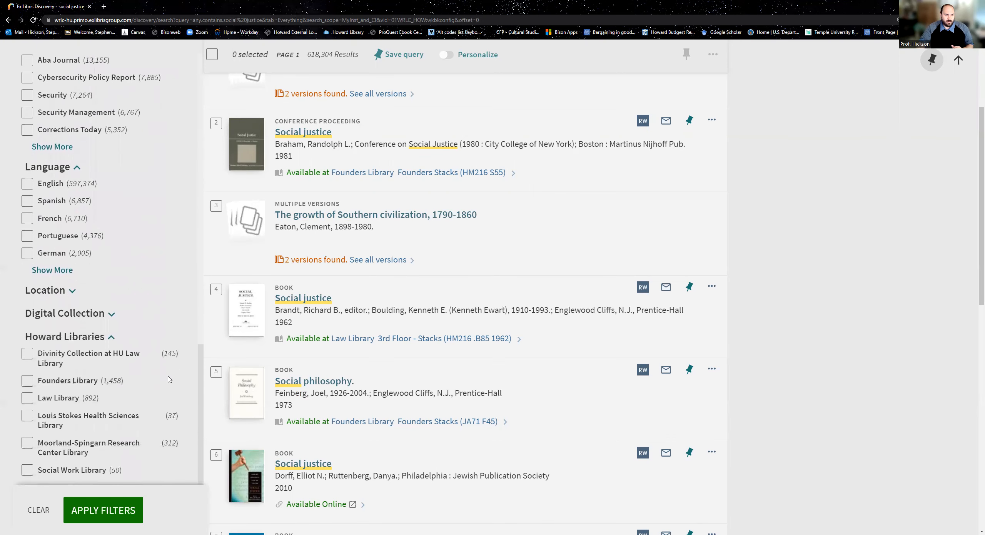
scroll(161, 398, "up", 10)
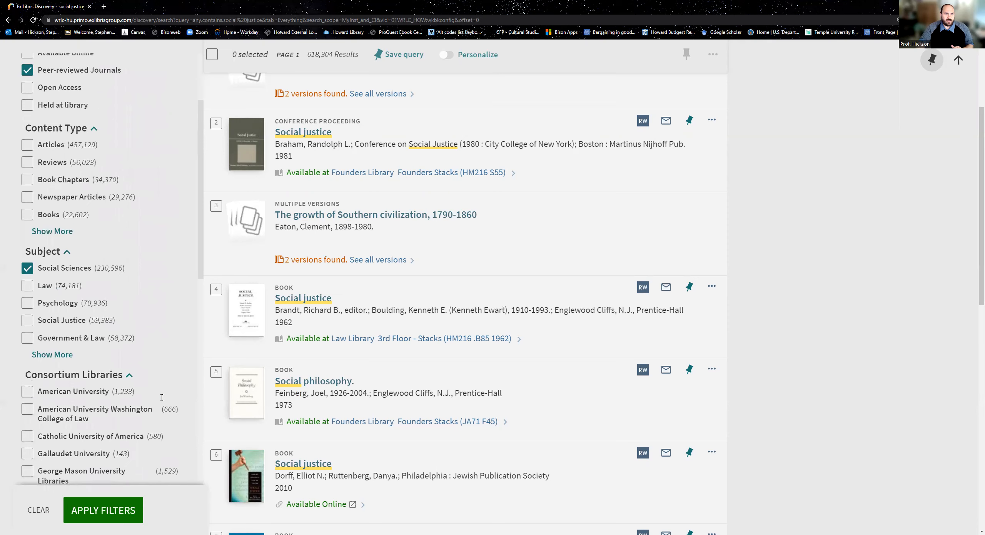
scroll(447, 393, "up", 2)
scroll(449, 392, "up", 3)
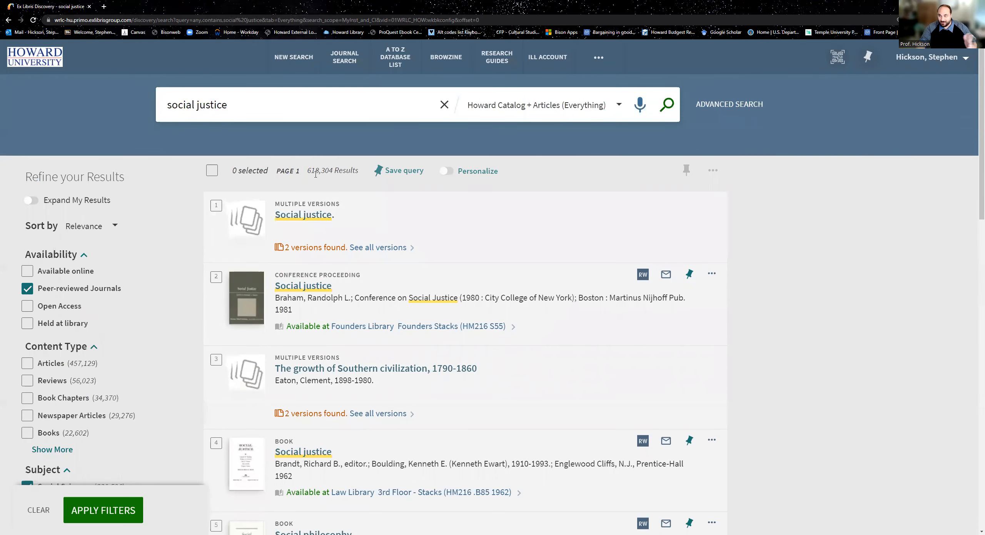
scroll(316, 231, "down", 20)
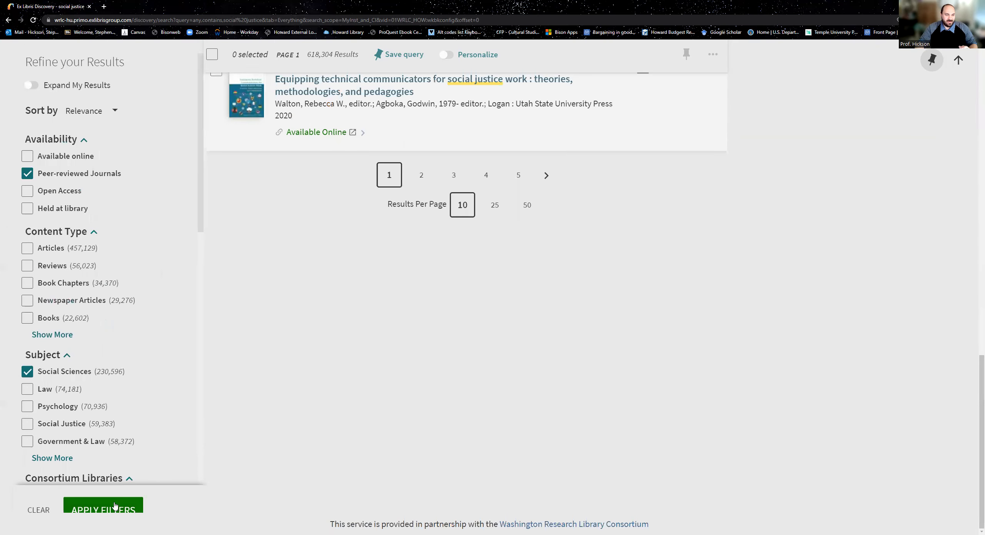
left_click(115, 506)
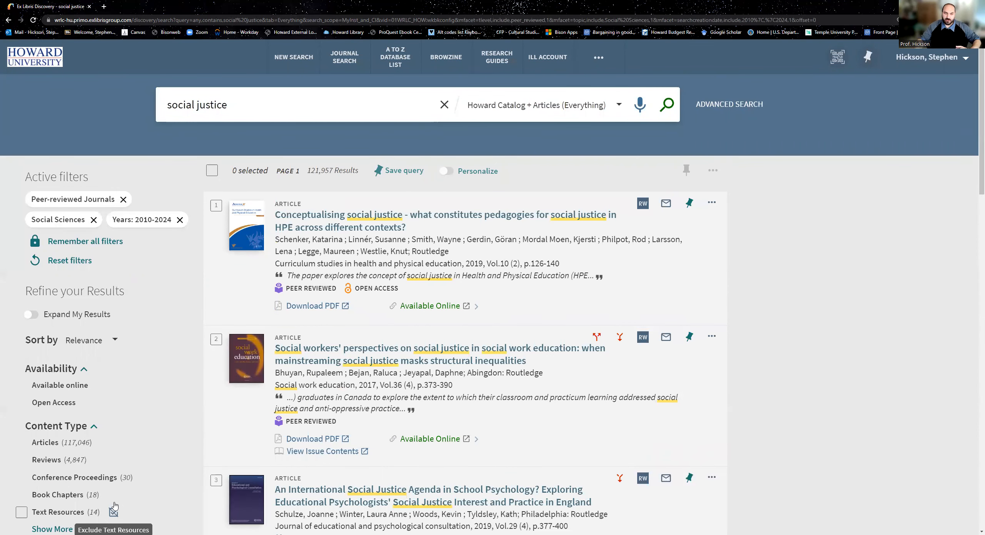
- Narrow the filtered results further to items that are available online
scroll(104, 468, "down", 5)
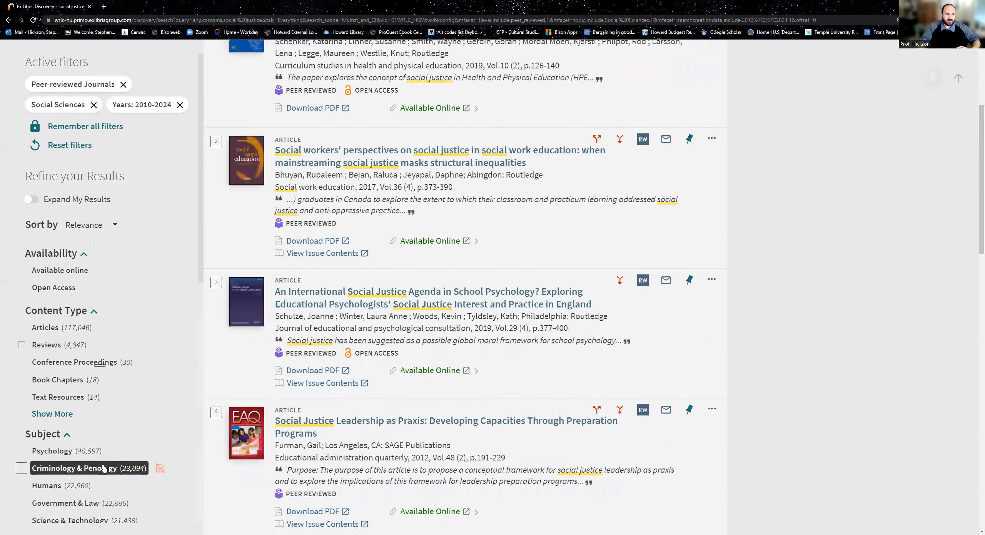
scroll(104, 469, "down", 6)
scroll(104, 469, "up", 6)
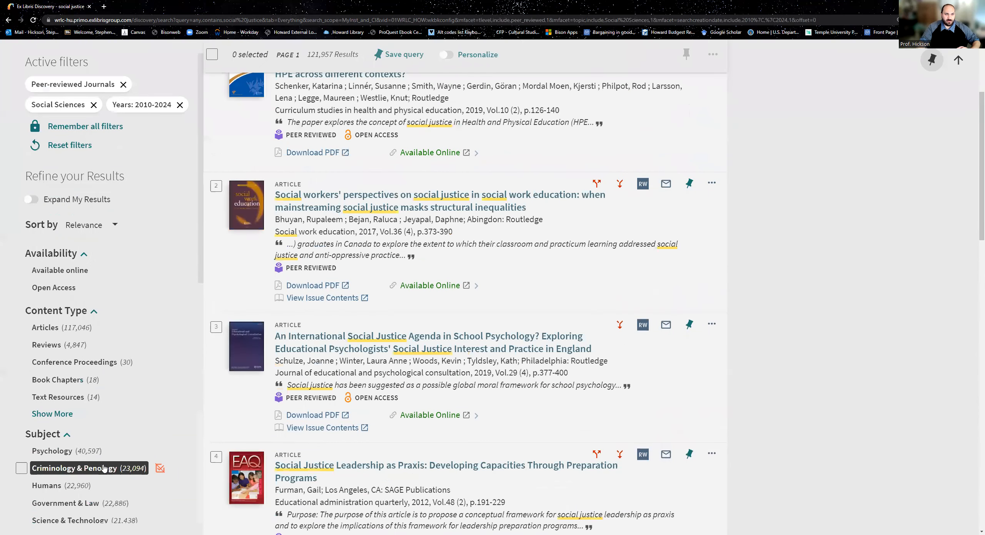
scroll(104, 469, "up", 3)
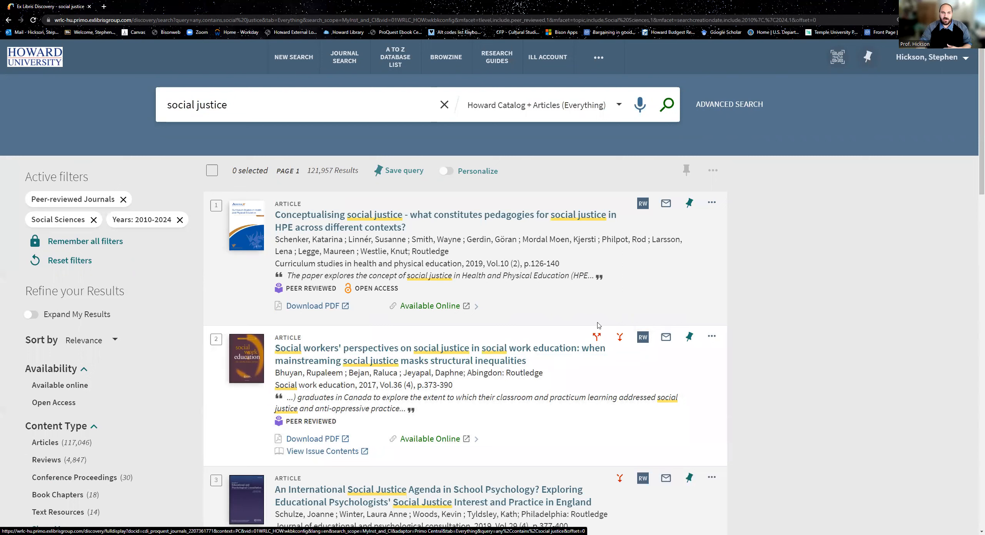
mouse_move(22, 407)
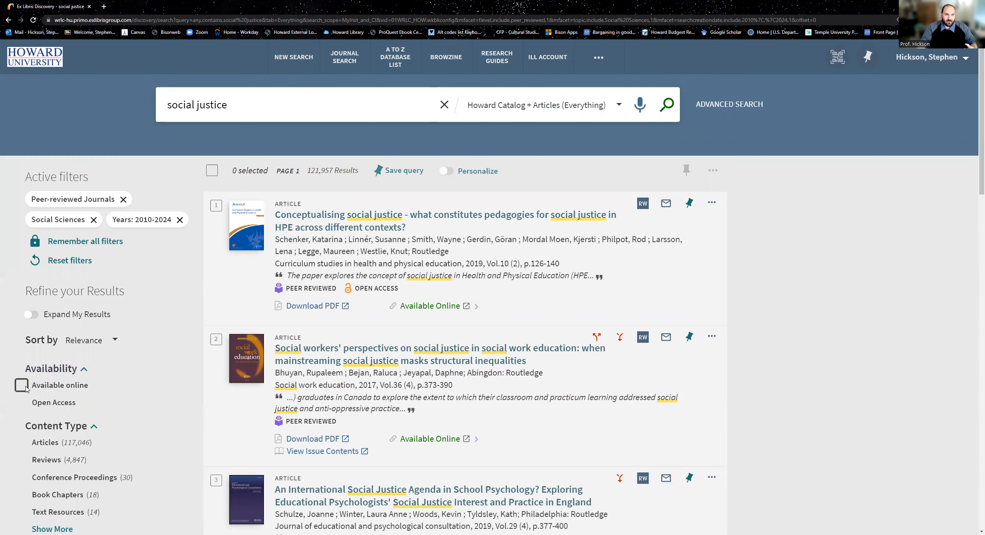
left_click(25, 387)
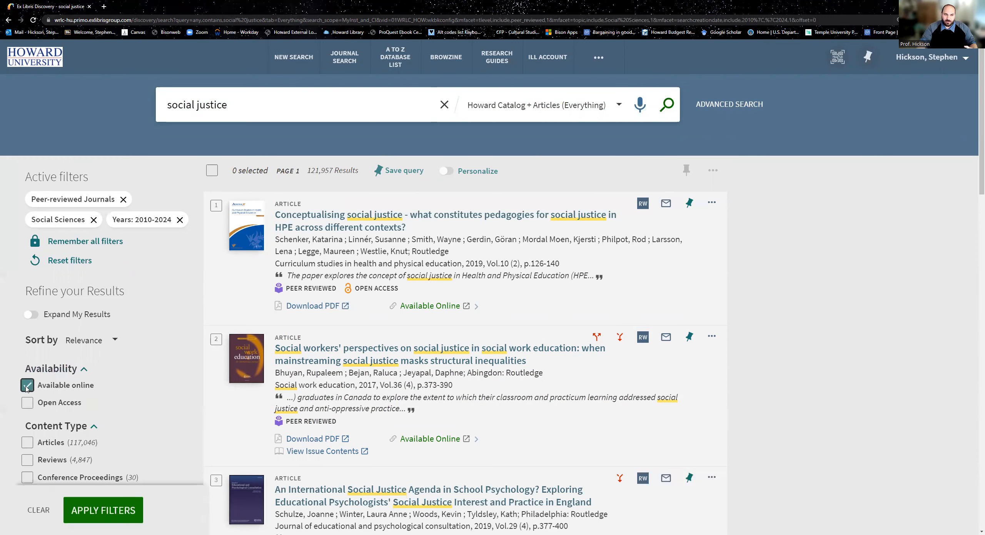
left_click(103, 511)
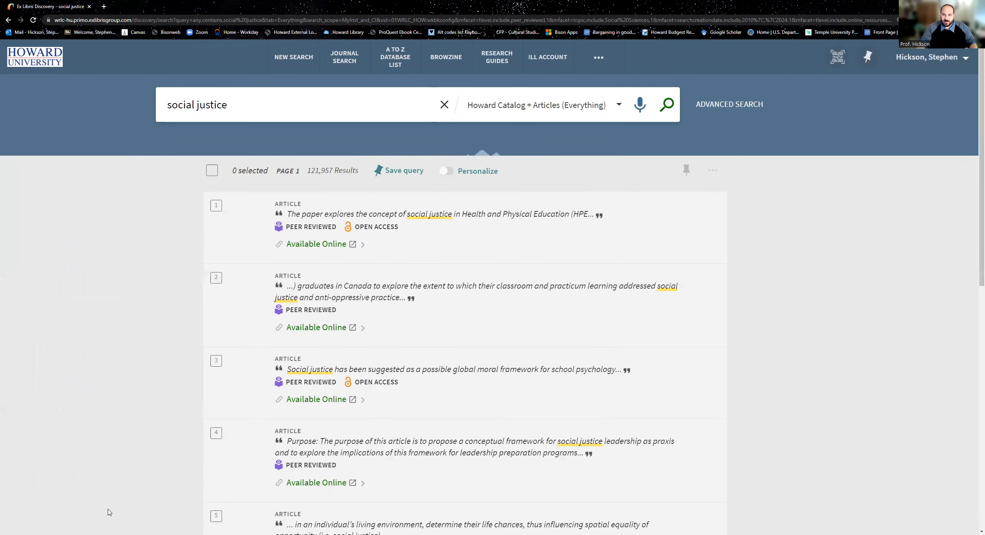
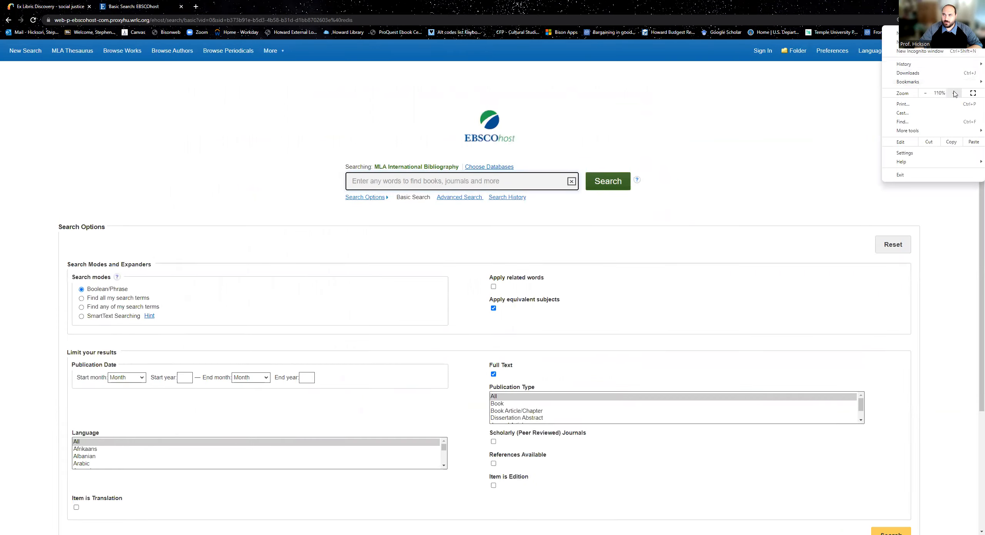
- Enlarge the EBSCOhost page to 150% and enter "social justice and social class" as the search phrase
left_click(954, 93)
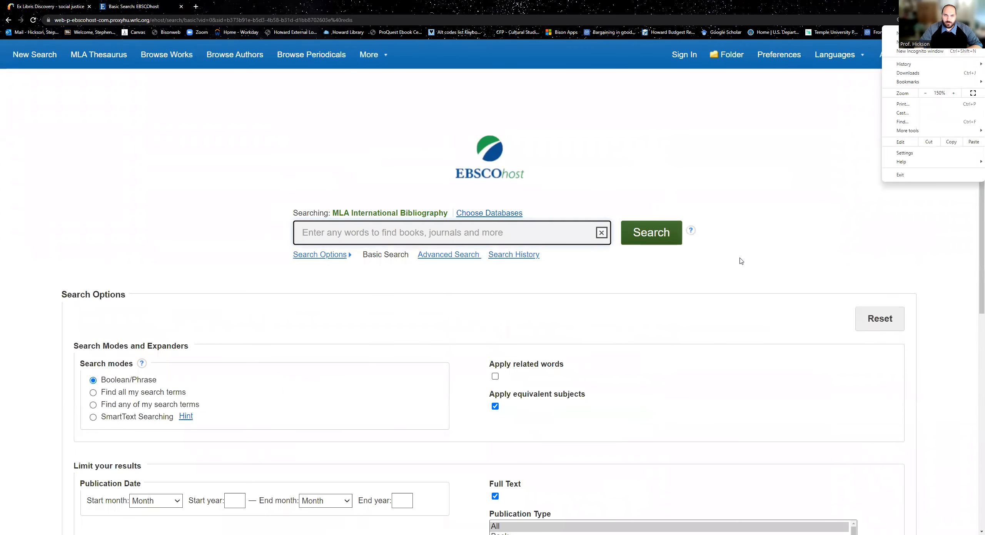
left_click(740, 258)
left_click(437, 237)
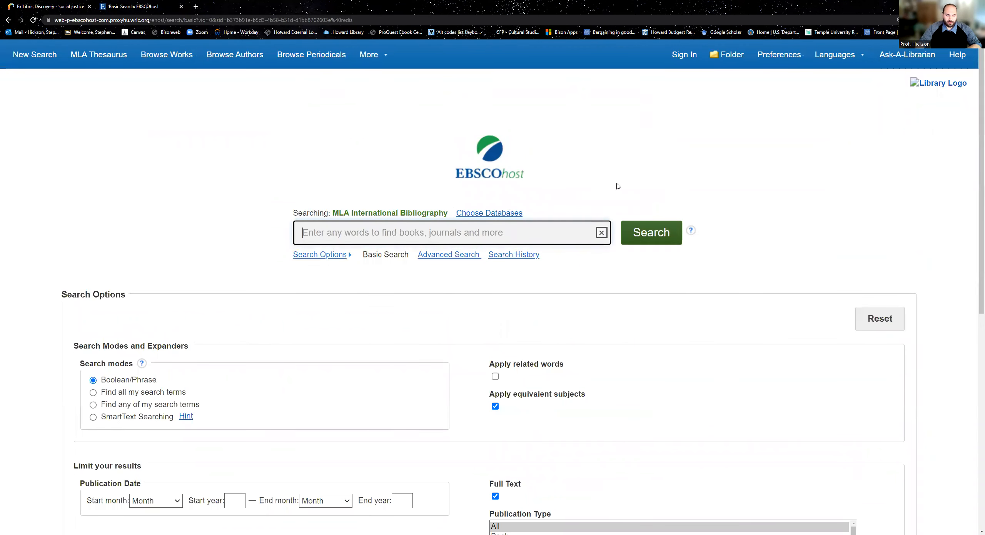
type("social cla")
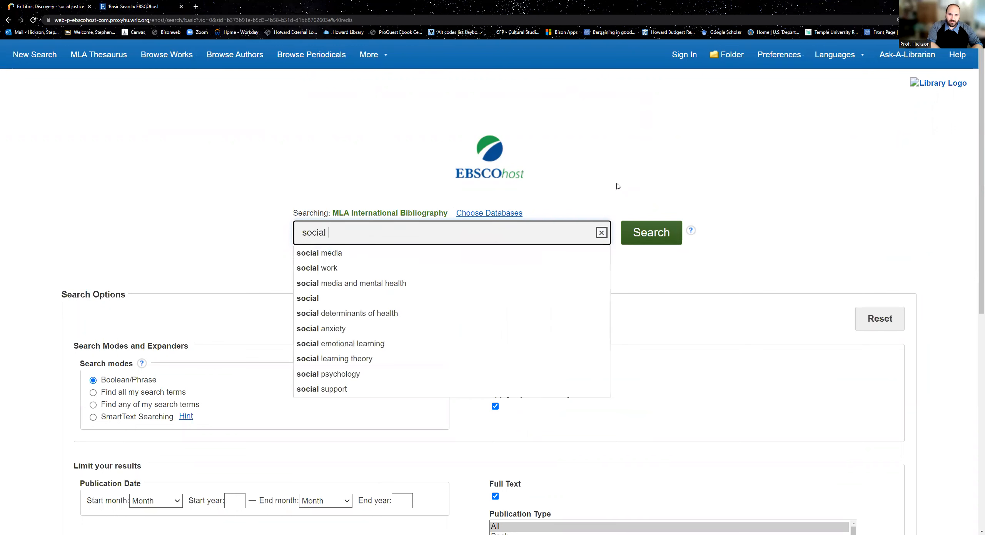
key("BackSpace")
key("BackSpace")
type("justice and social ")
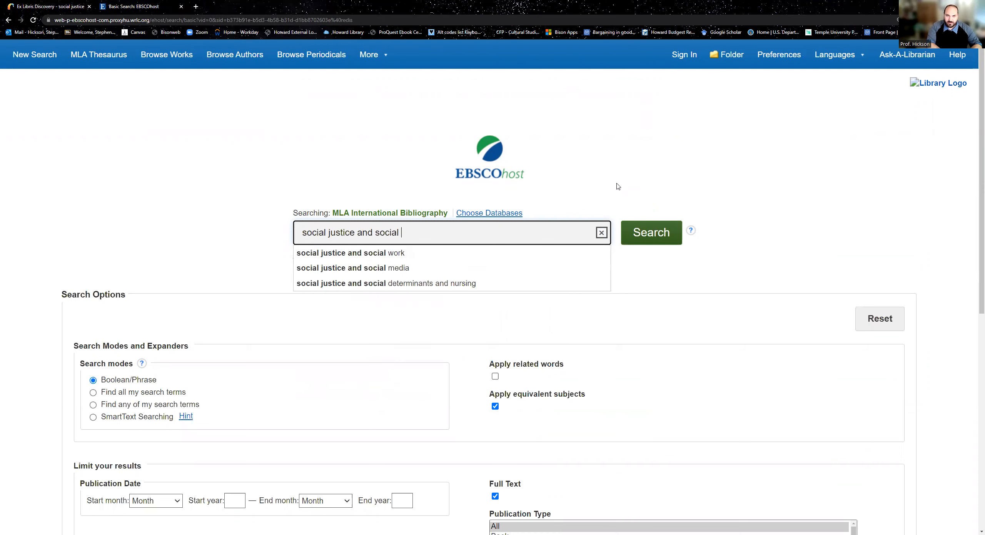
type("class")
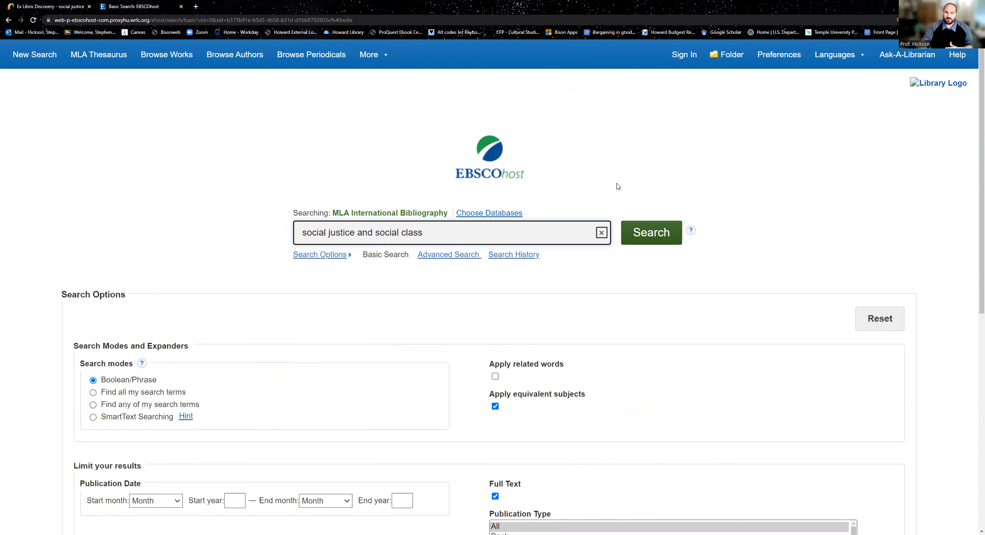
- Review the list of available databases and extend the search to all of them
left_click(486, 218)
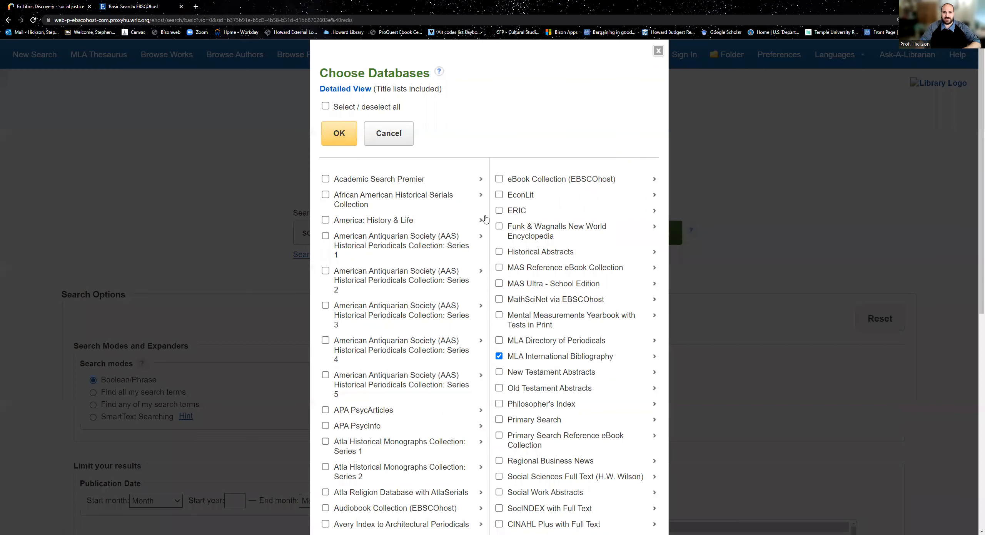
scroll(513, 335, "down", 1)
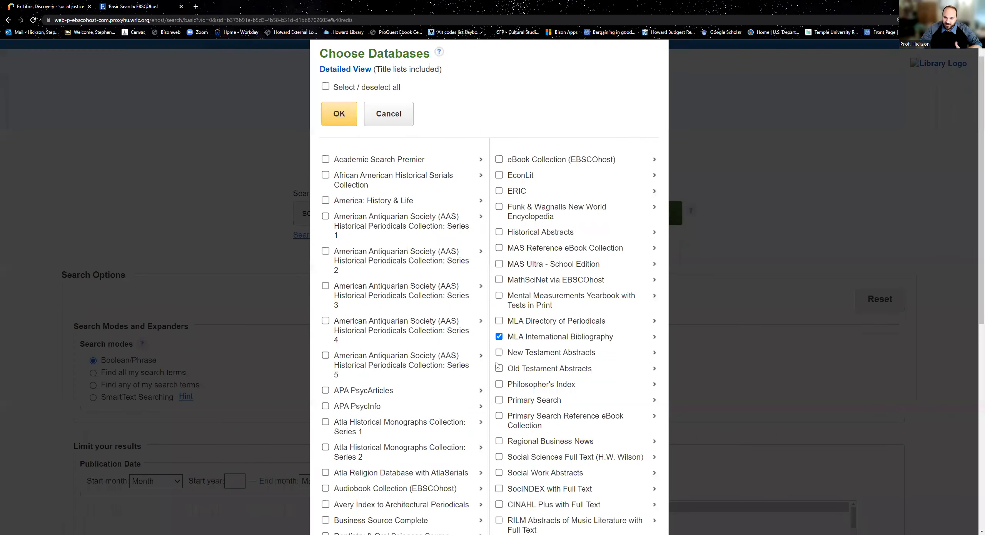
scroll(496, 366, "down", 3)
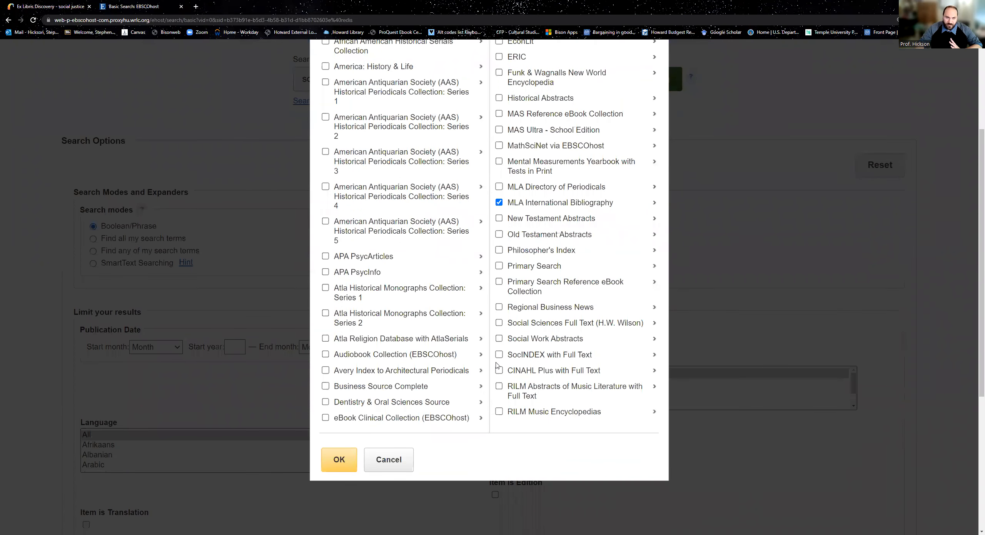
scroll(433, 297, "up", 2)
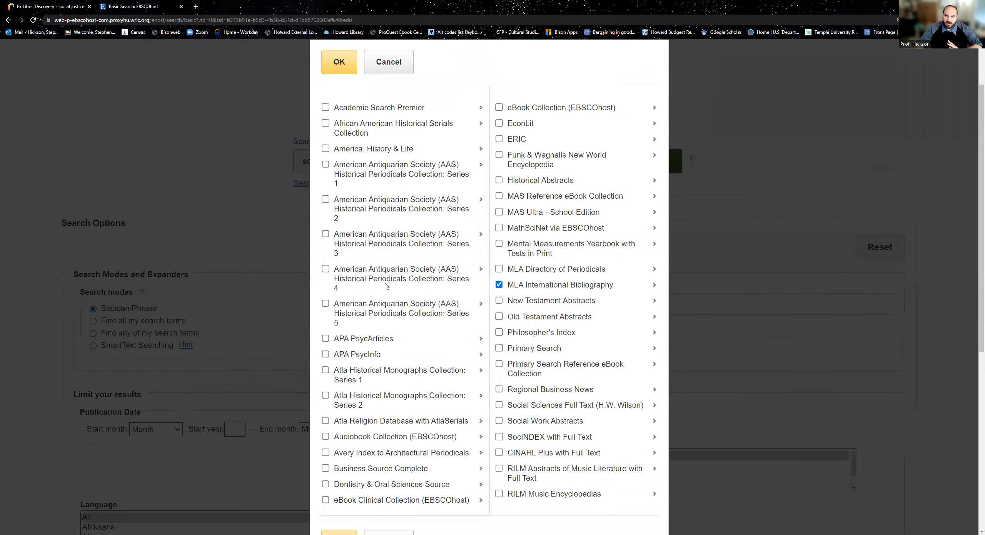
scroll(485, 259, "up", 1)
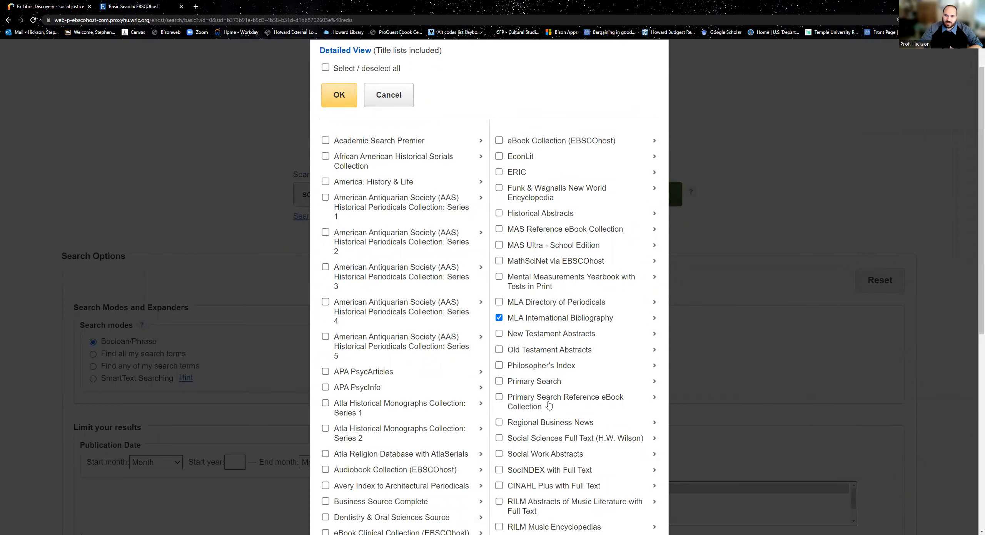
scroll(548, 405, "down", 2)
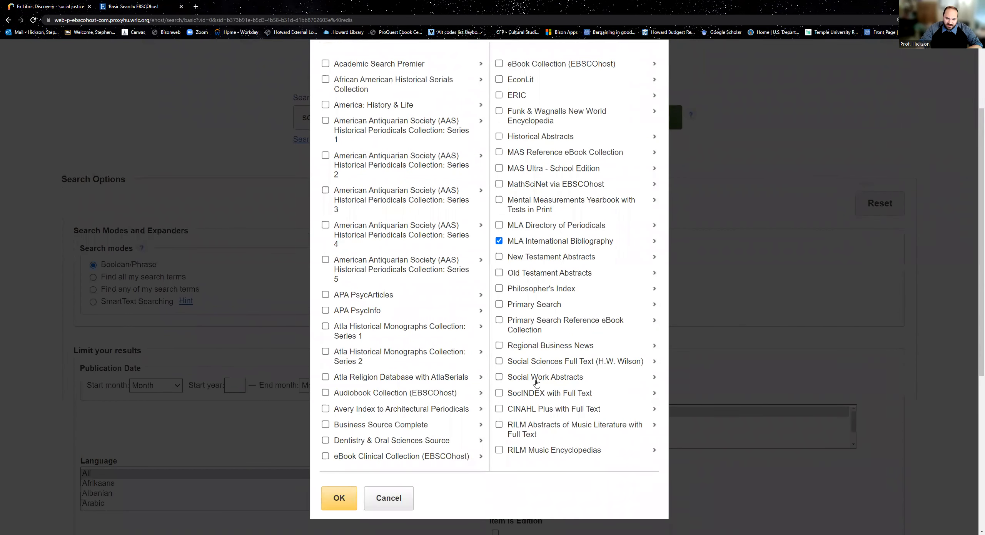
scroll(536, 384, "up", 3)
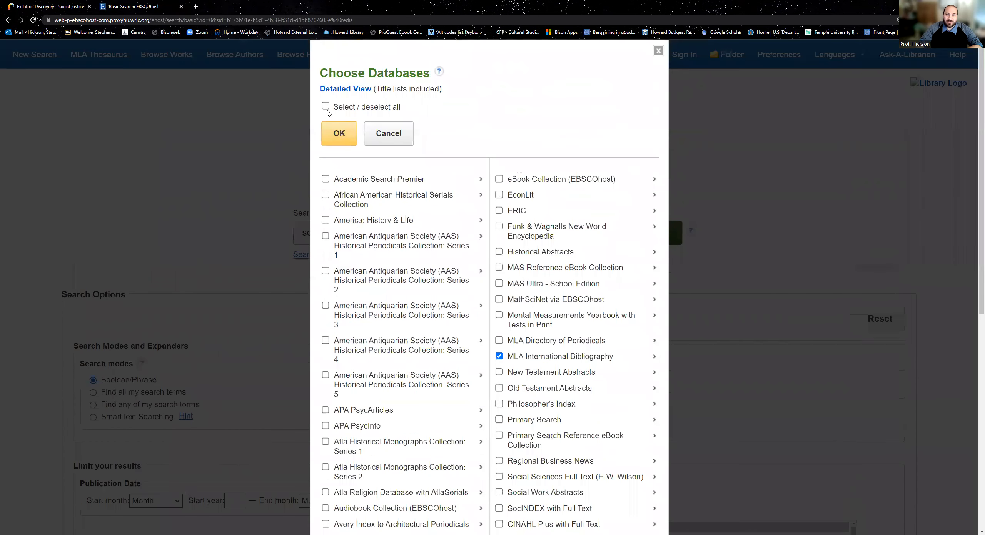
left_click(327, 107)
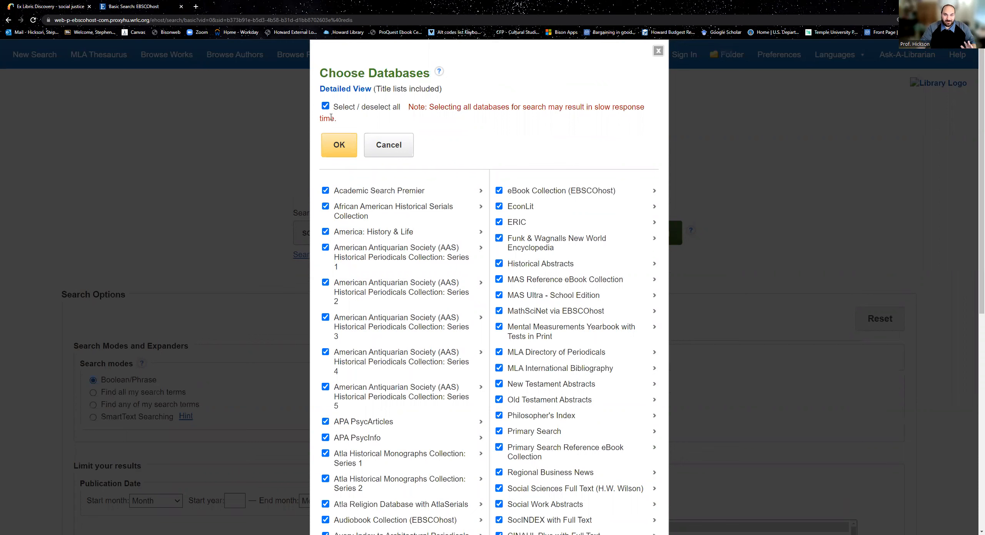
left_click(337, 141)
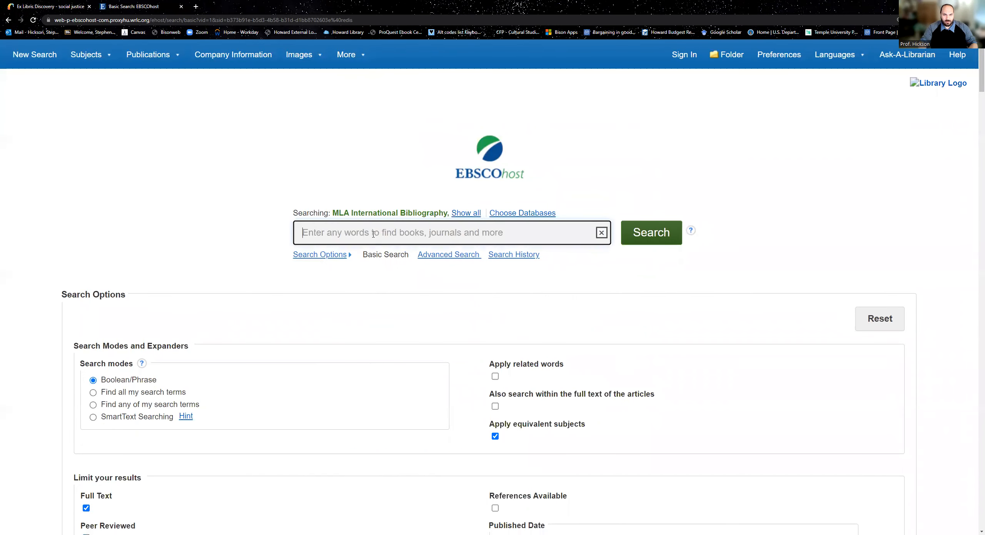
- Search all selected databases for "social justice and social class"
type("social j")
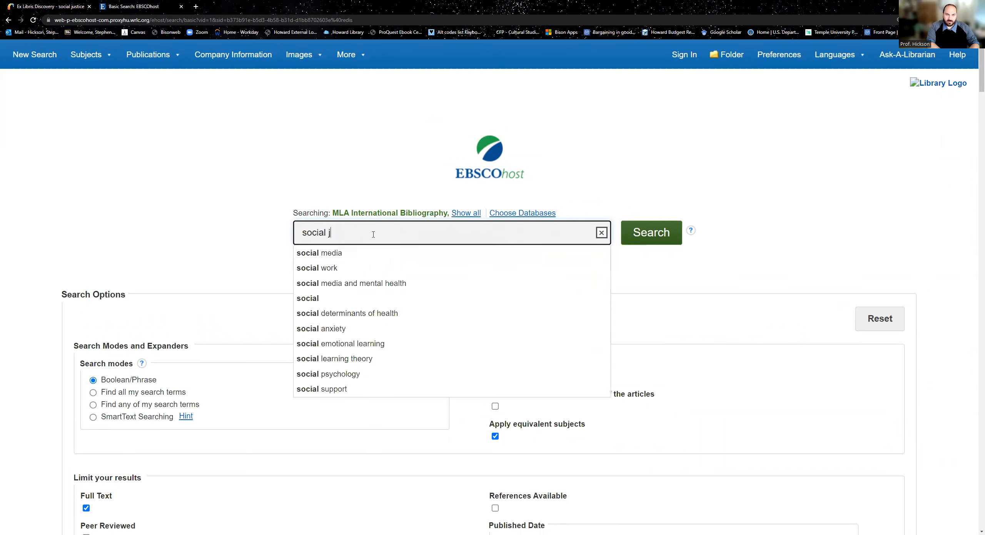
type("ustice and social class")
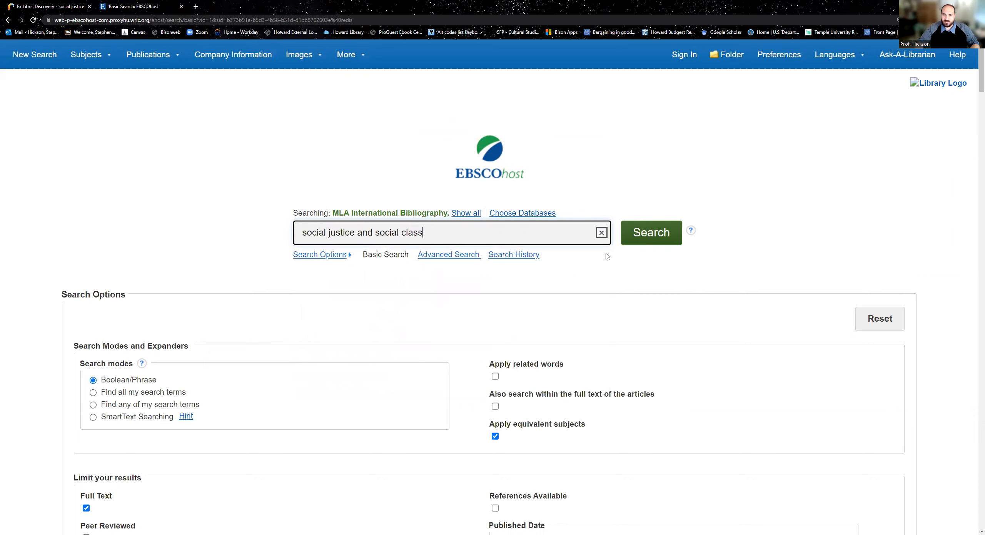
left_click(662, 241)
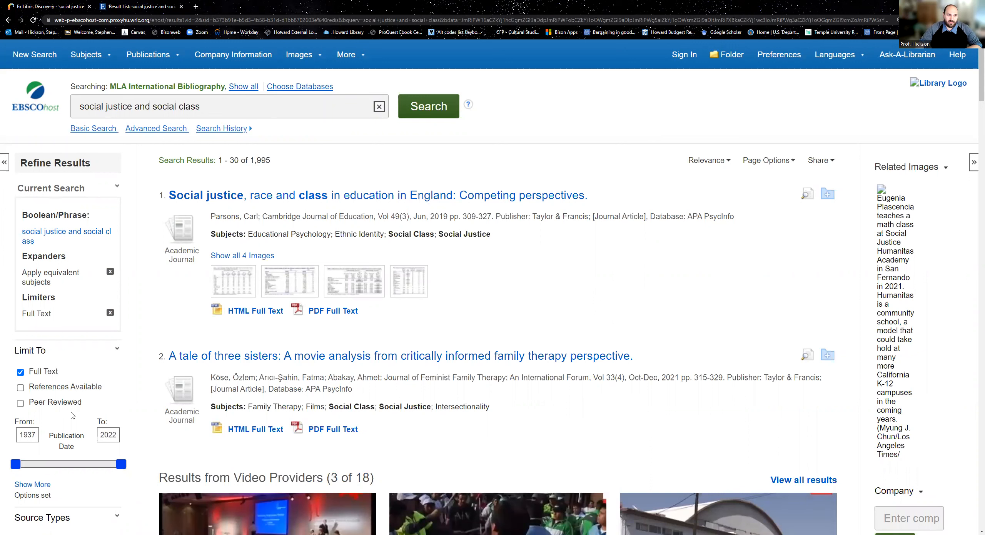
- Limit the results to peer-reviewed items with a publication date starting from 2010
left_click(21, 404)
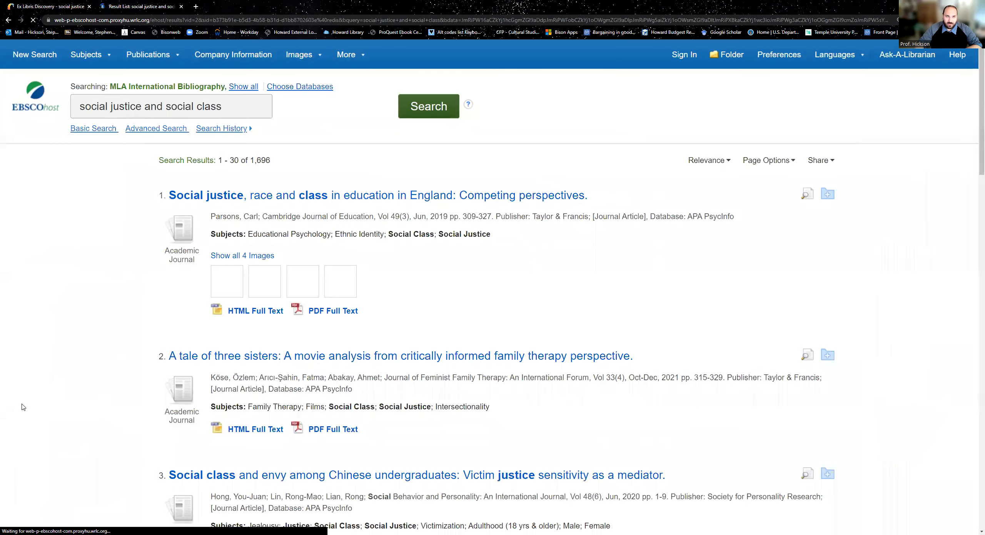
scroll(45, 375, "down", 2)
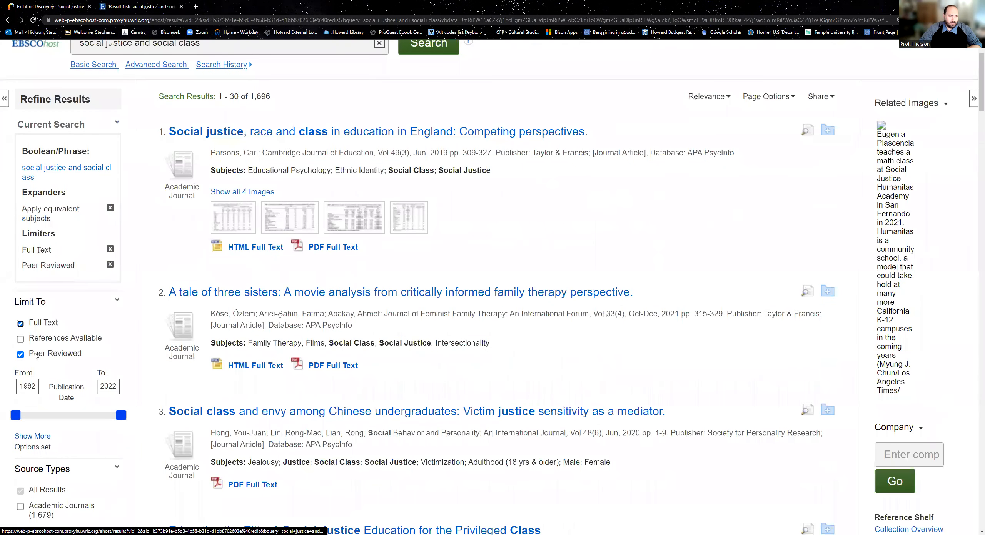
scroll(32, 340, "down", 1)
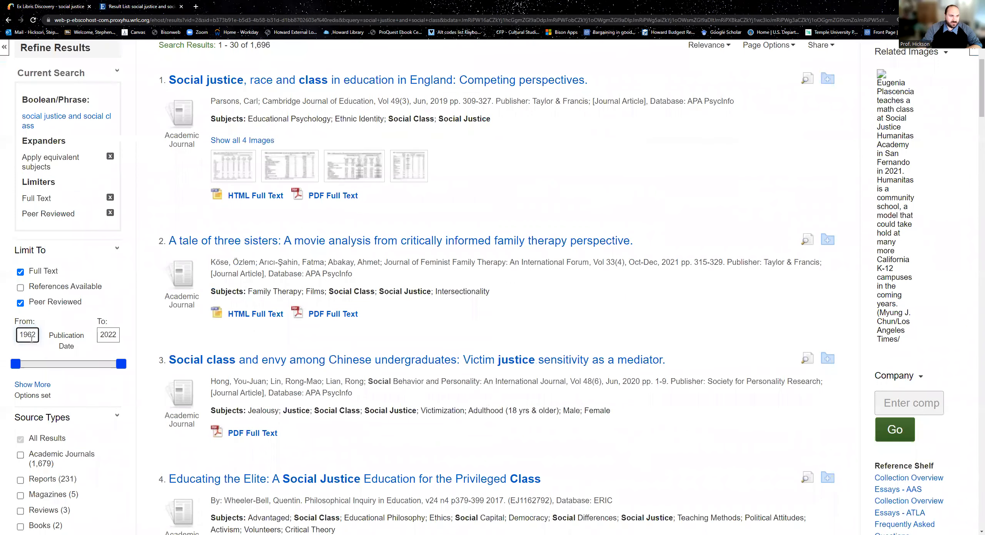
scroll(25, 374, "up", 1)
double_click(25, 374)
type("2010")
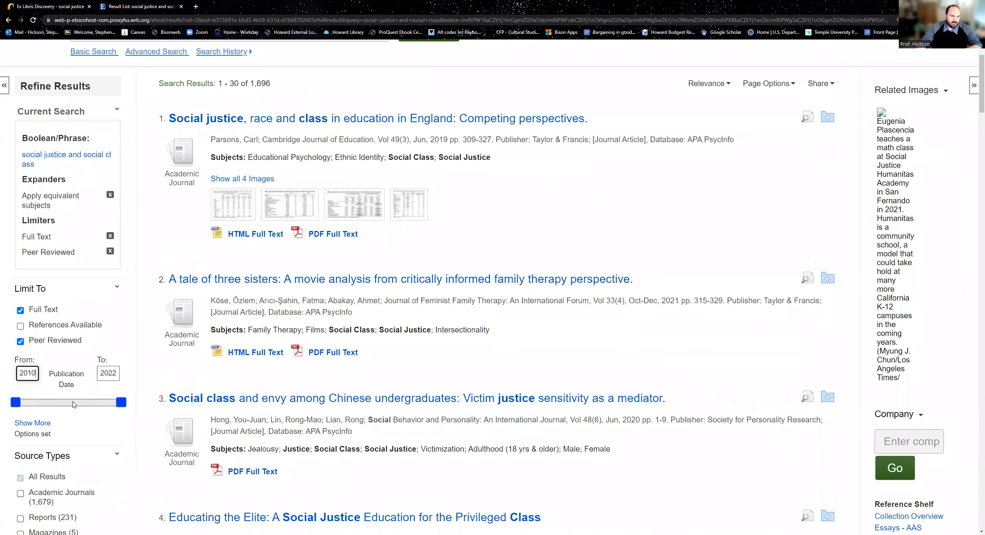
key("Return")
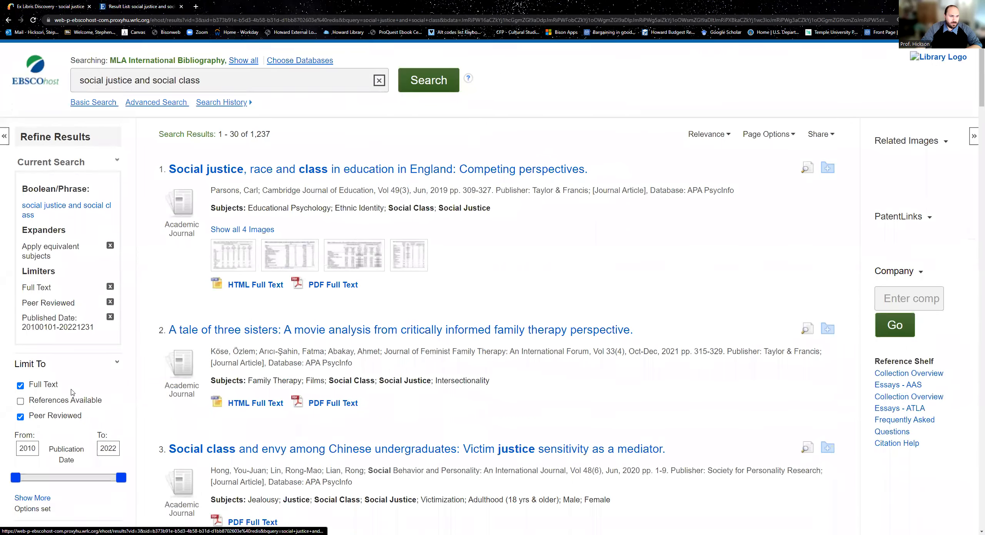
- Restrict the source types of the results to Academic Journals
scroll(72, 392, "down", 2)
scroll(69, 398, "down", 3)
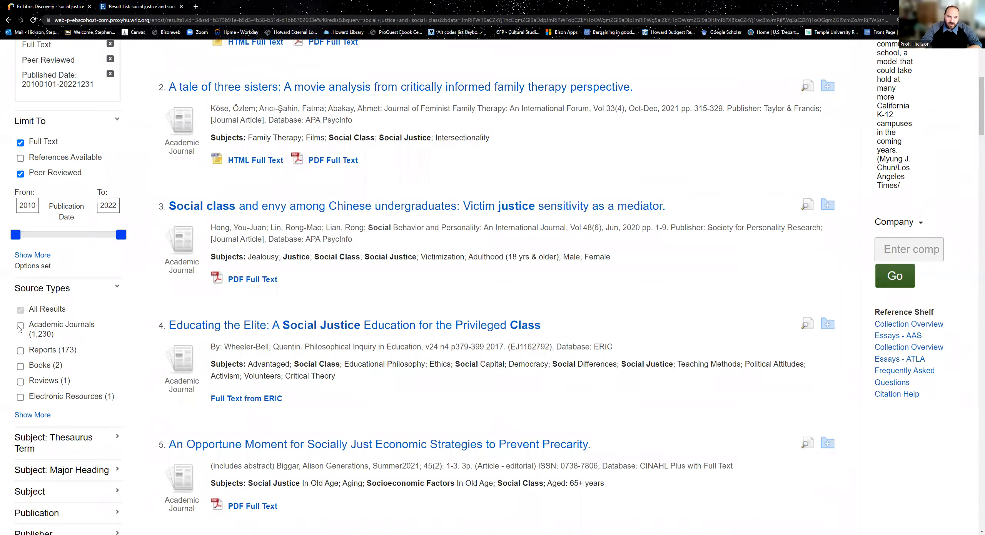
left_click(20, 327)
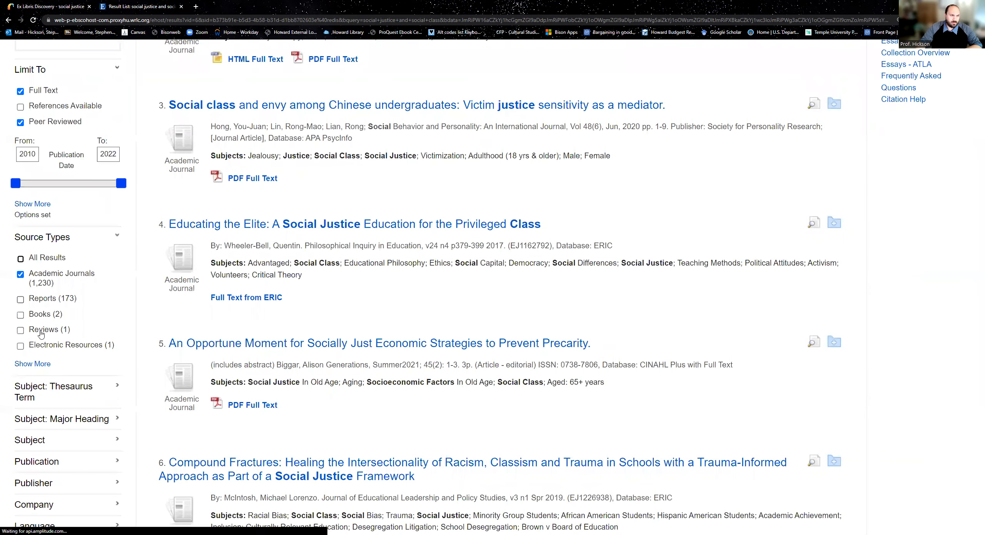
- Look over the remaining filters and listed articles, and open the record "Social justice, race and class in education in England: Competing perspectives"
scroll(79, 337, "down", 4)
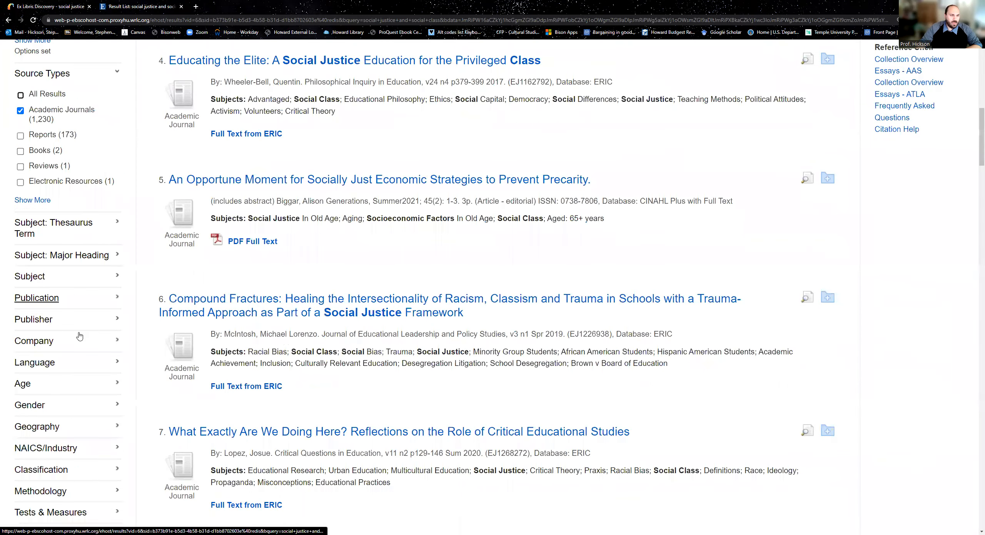
scroll(79, 336, "down", 7)
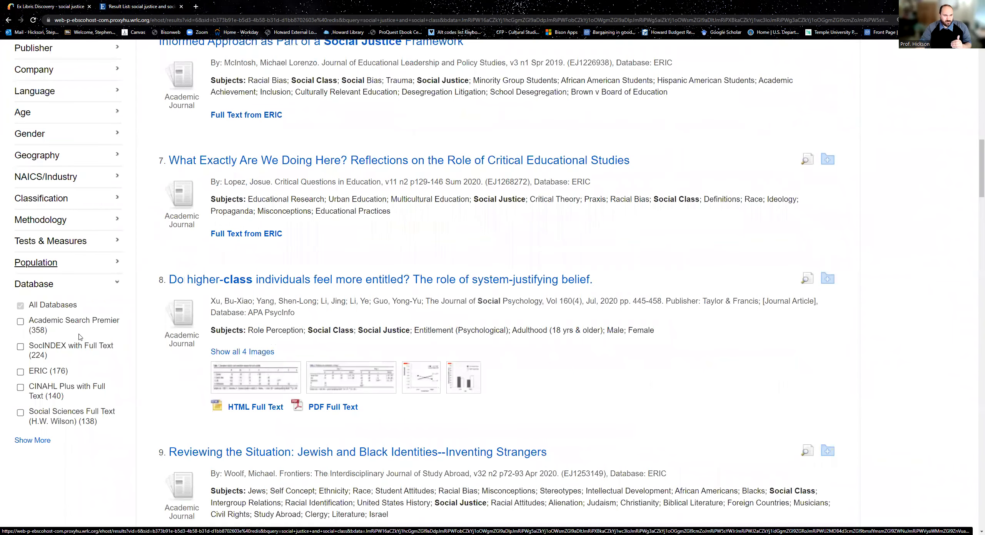
scroll(474, 417, "up", 10)
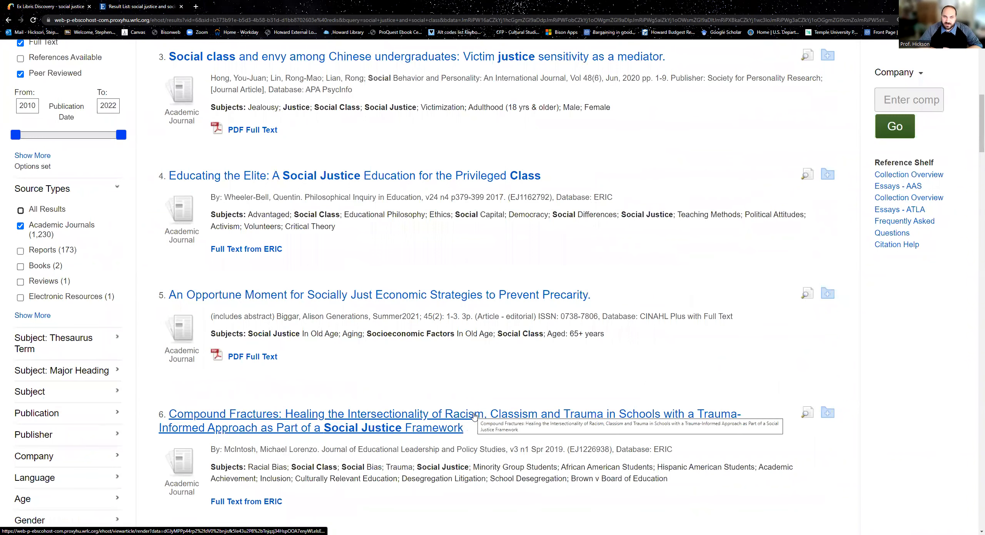
scroll(473, 416, "up", 4)
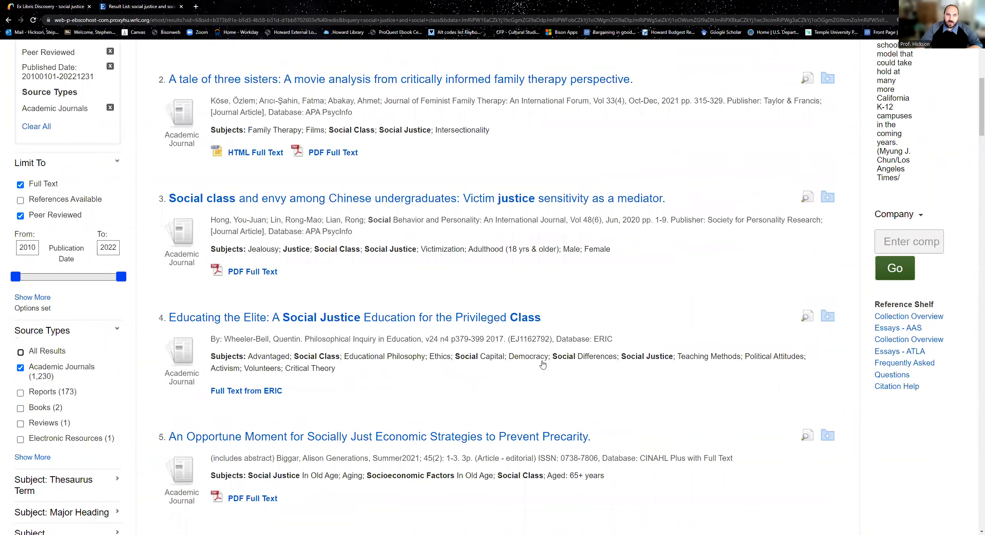
scroll(269, 385, "up", 4)
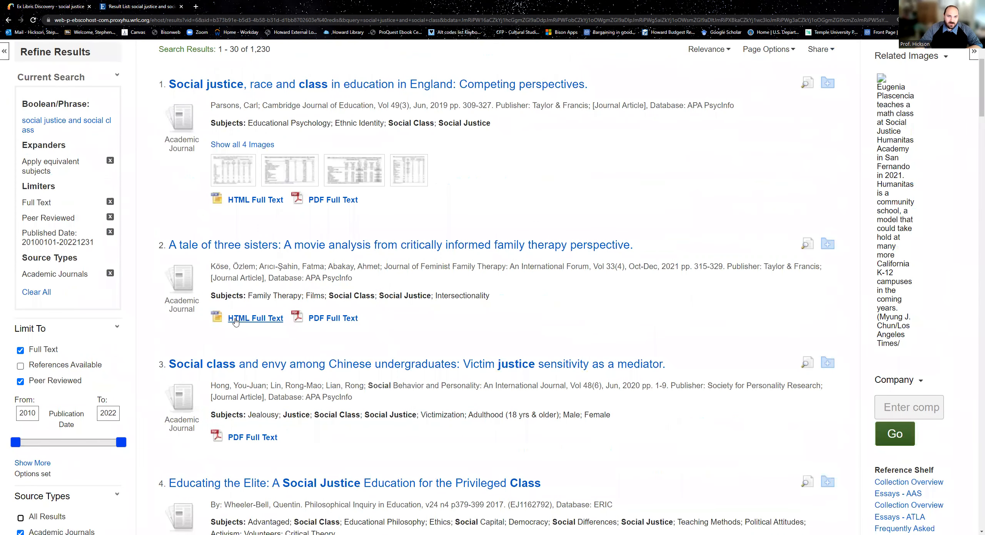
scroll(440, 355, "up", 3)
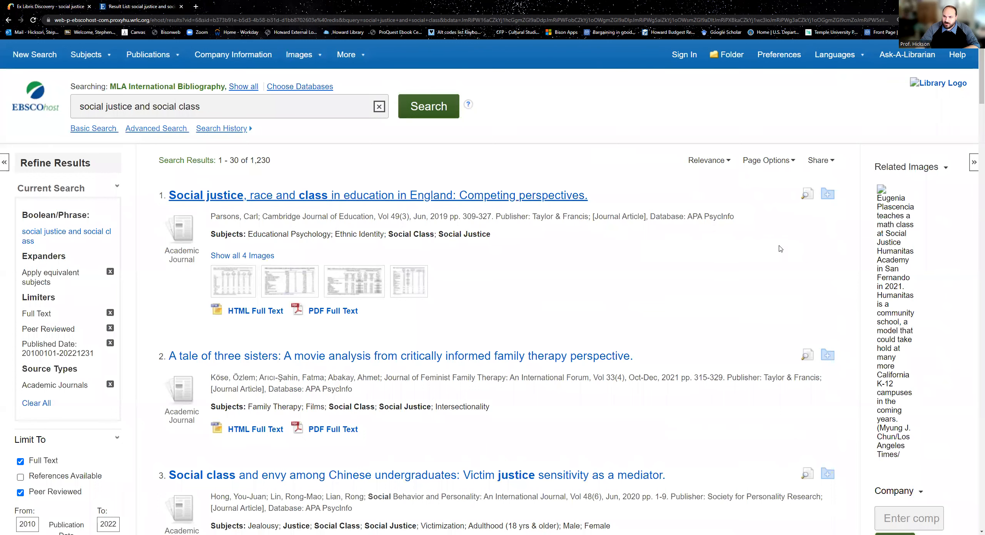
left_click(371, 202)
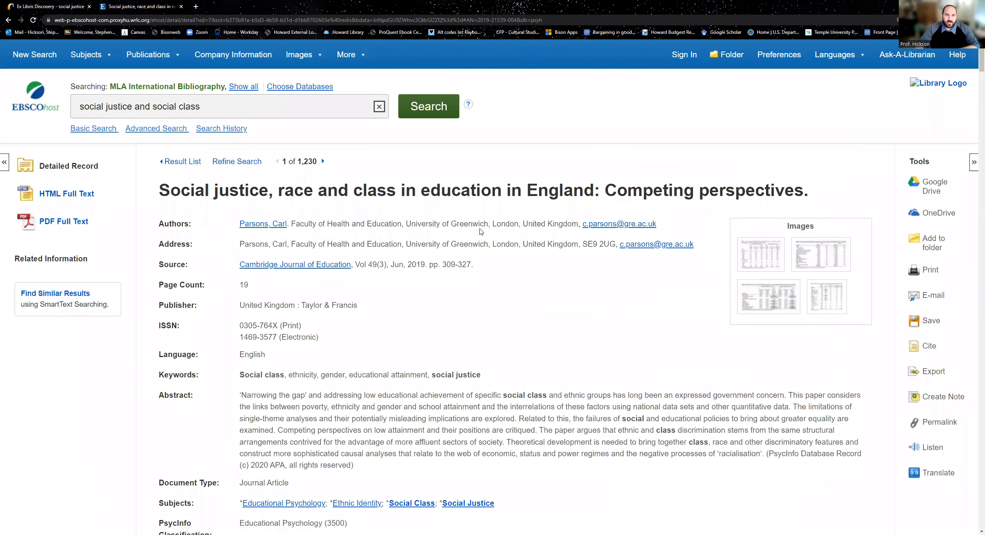
- Examine the article's detailed record, including its title, authors, source, keywords, abstract and subject terms
scroll(469, 222, "down", 3)
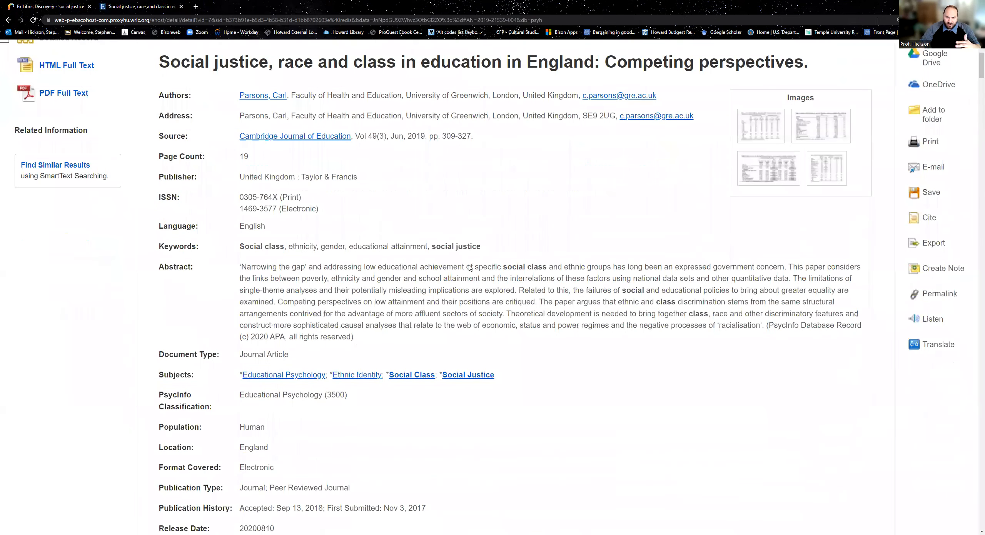
scroll(485, 335, "down", 5)
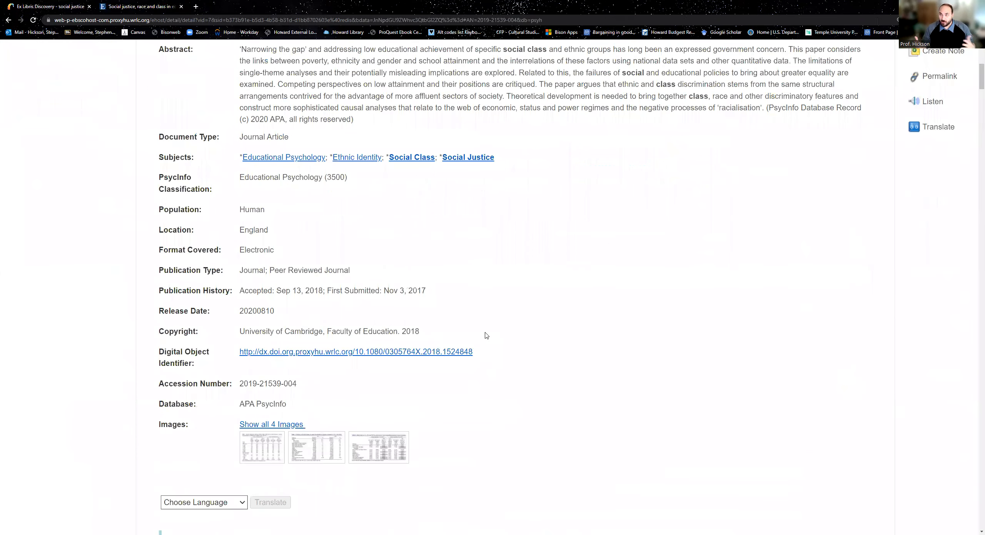
scroll(486, 335, "up", 5)
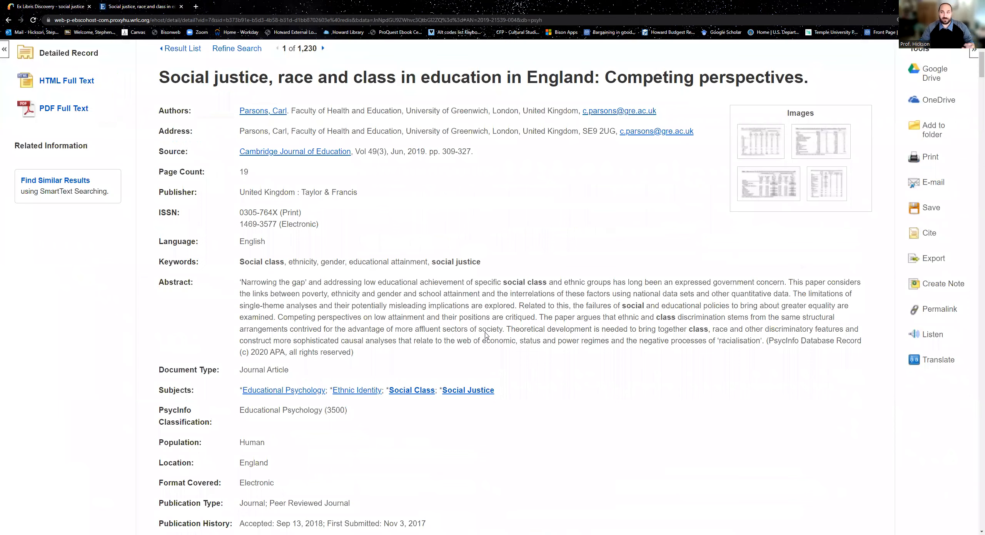
scroll(485, 335, "up", 3)
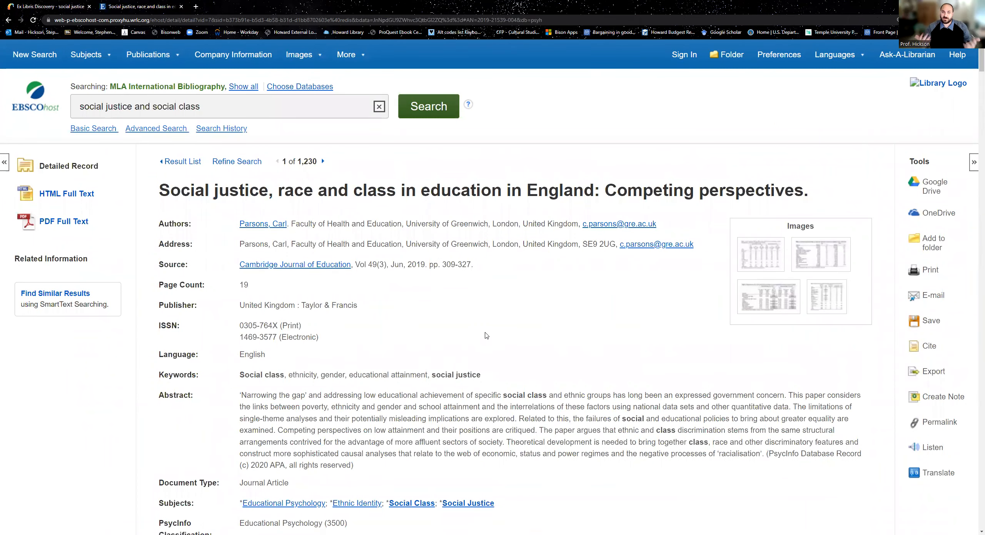
scroll(486, 335, "down", 1)
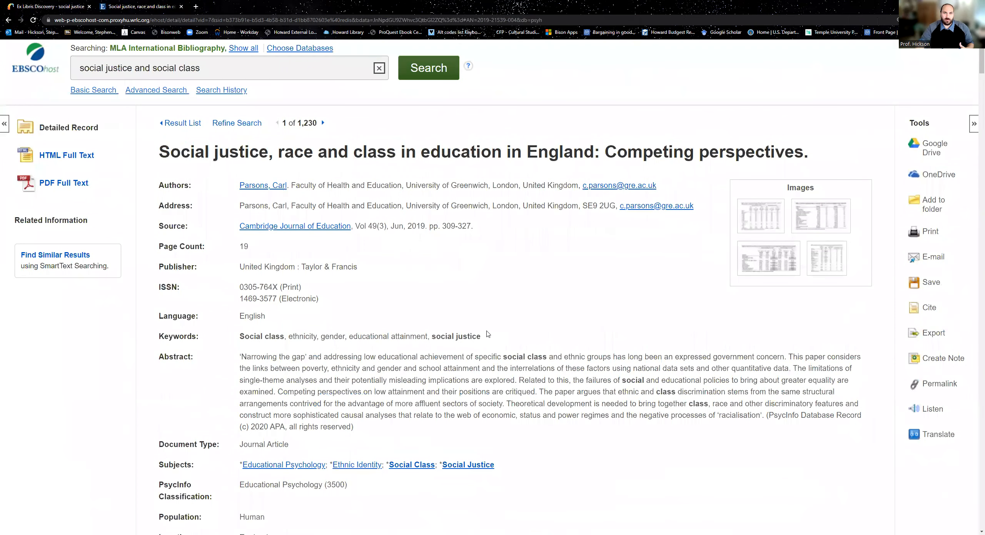
scroll(476, 195, "up", 1)
triple_click(476, 195)
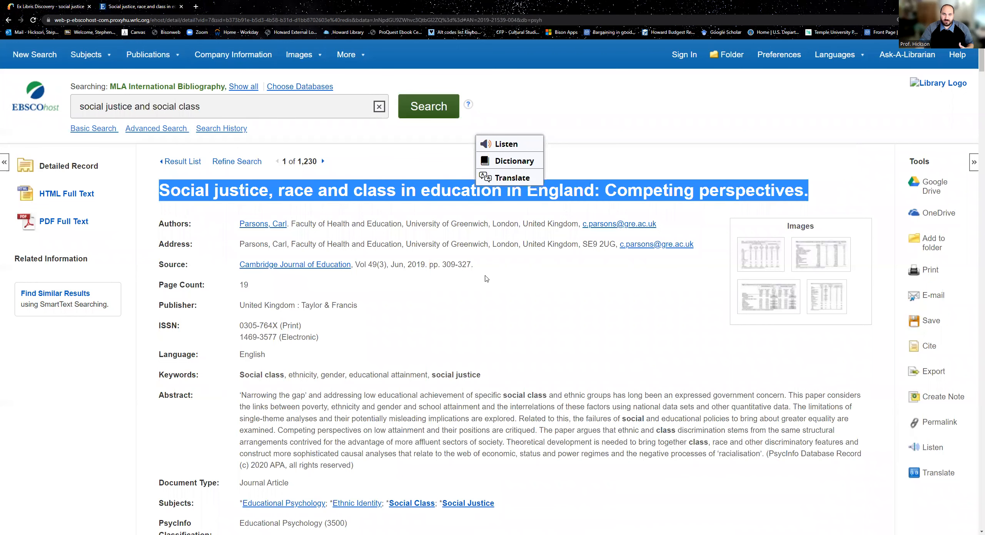
left_click(486, 280)
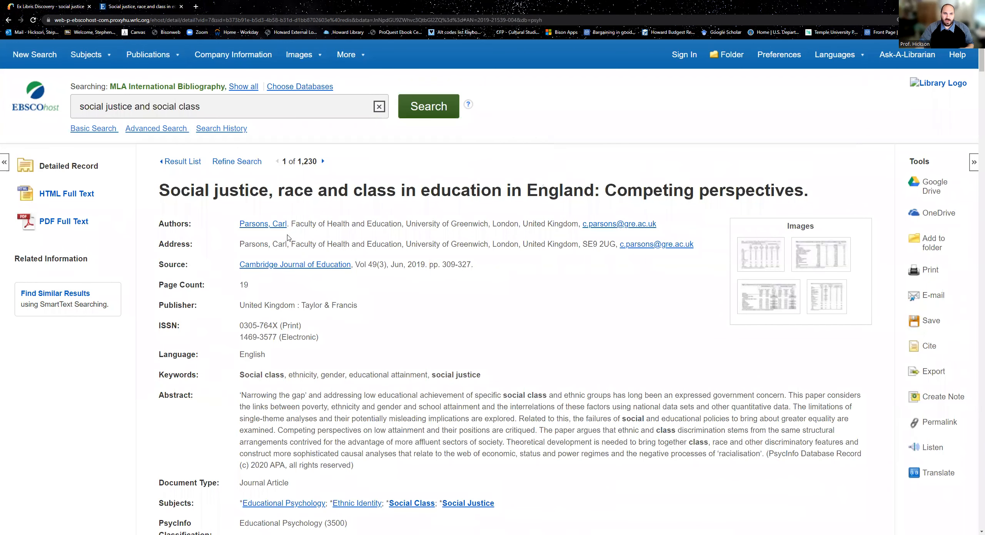
scroll(453, 312, "down", 2)
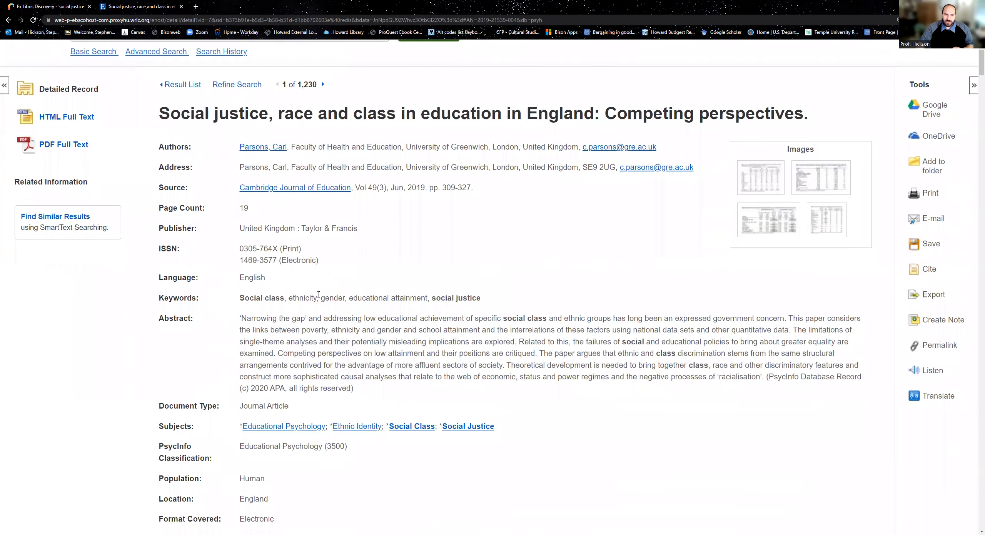
triple_click(318, 295)
left_click(571, 300)
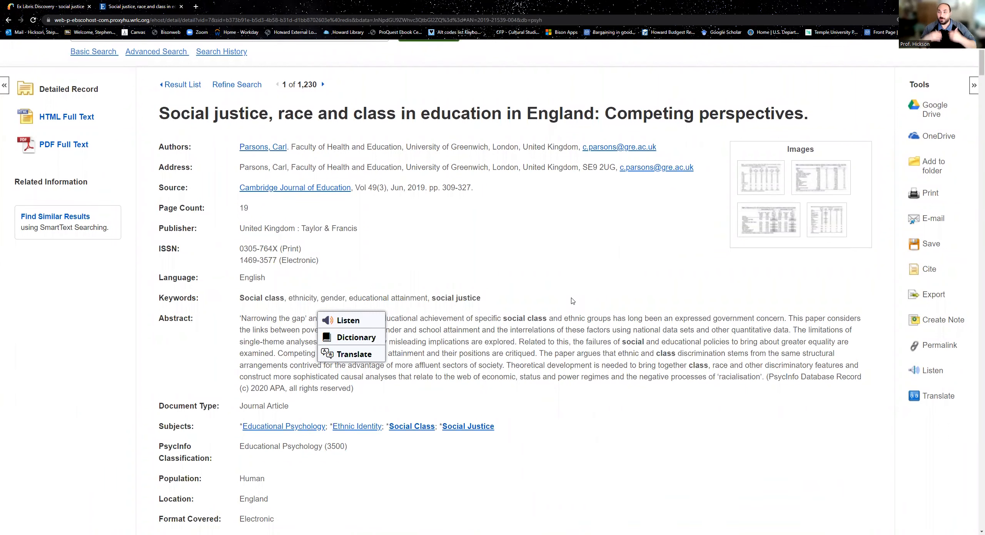
- Read the article's abstract and review the subjects, classification, publication type and publication history listed in its detailed record
left_click(523, 361)
triple_click(318, 338)
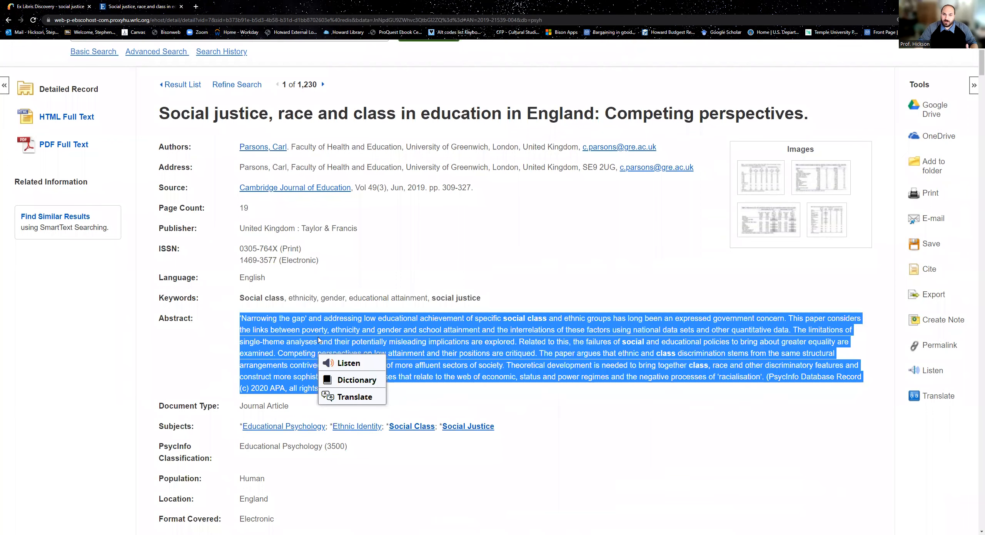
left_click(471, 395)
left_click(416, 407)
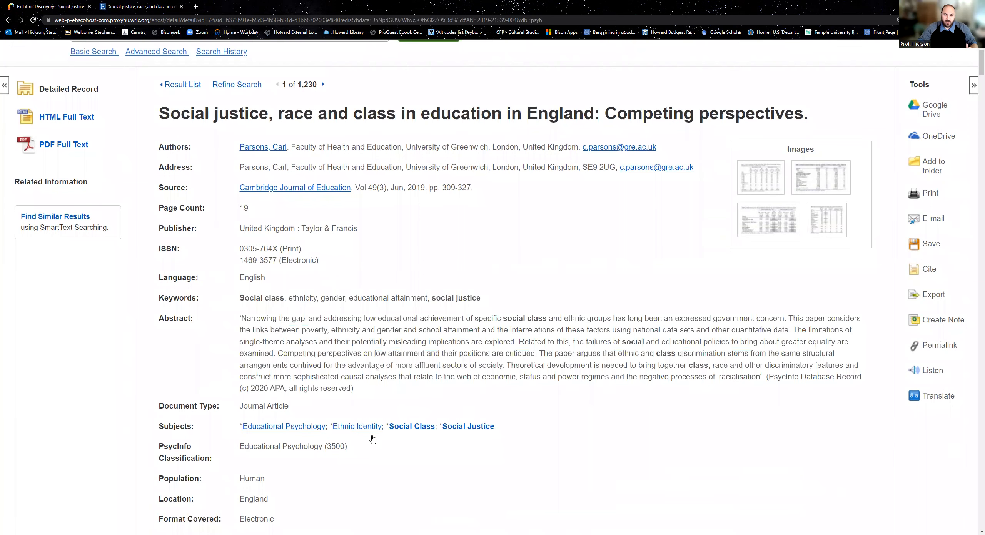
scroll(610, 458, "down", 1)
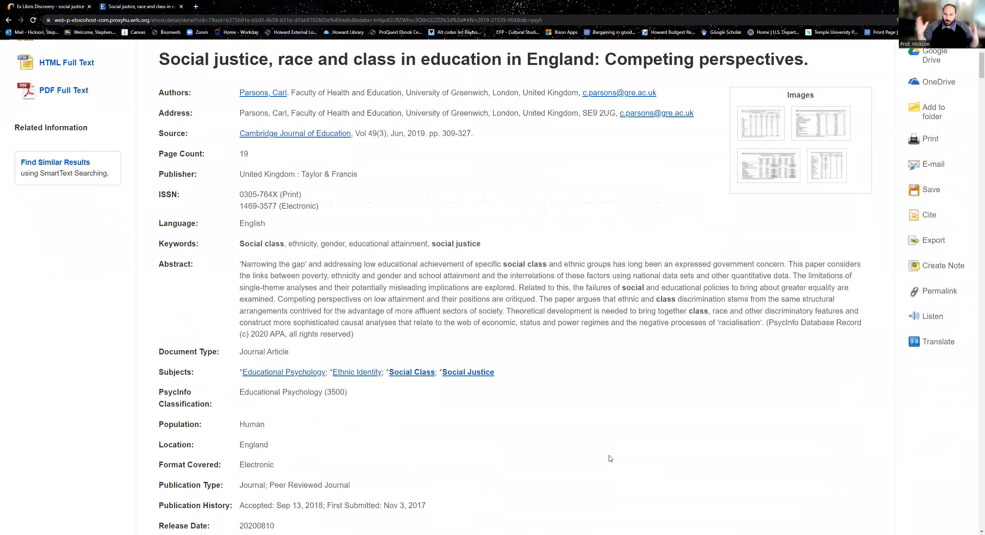
scroll(609, 458, "down", 1)
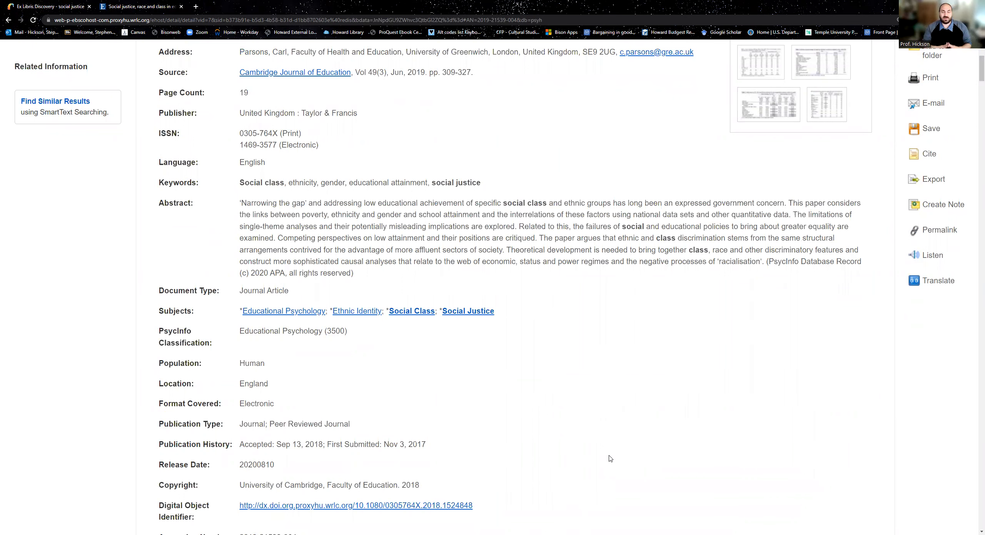
- Open the article's PDF full text and skim its pages and tables, returning to the first page
scroll(609, 459, "up", 2)
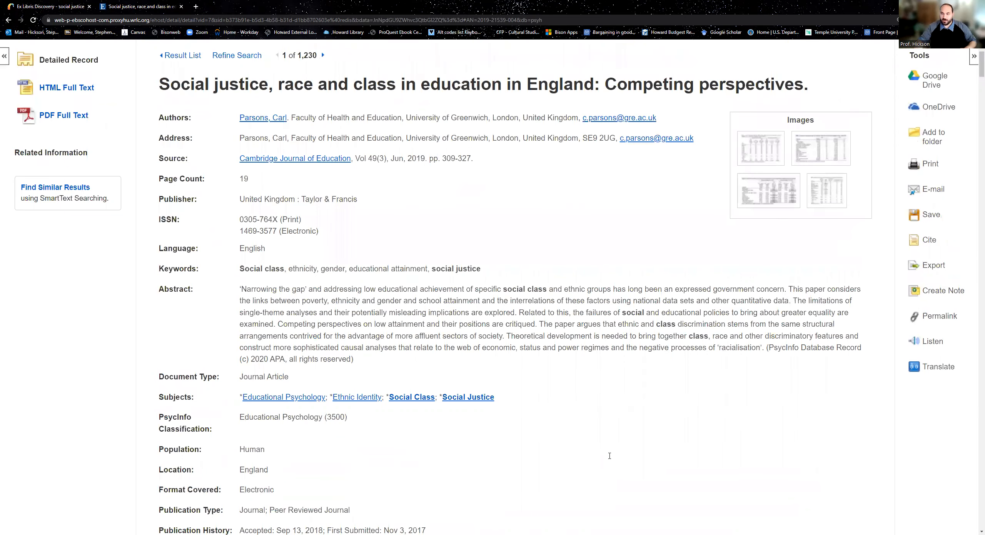
scroll(609, 456, "up", 3)
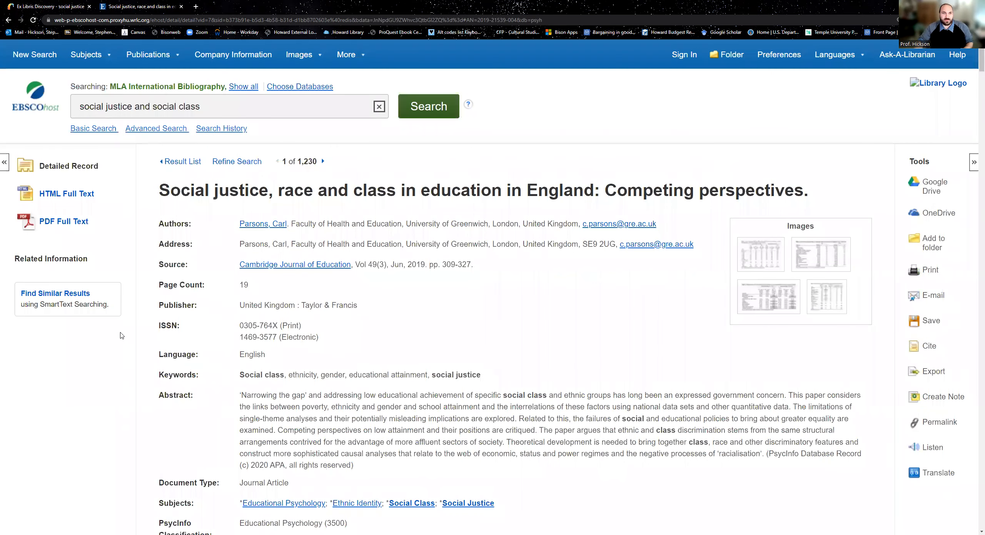
left_click(62, 222)
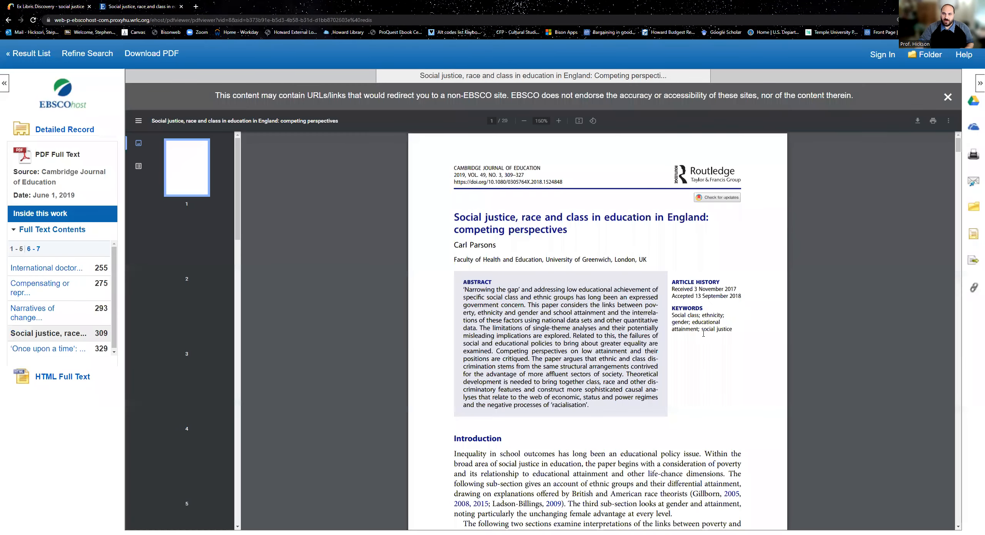
scroll(702, 360, "down", 3)
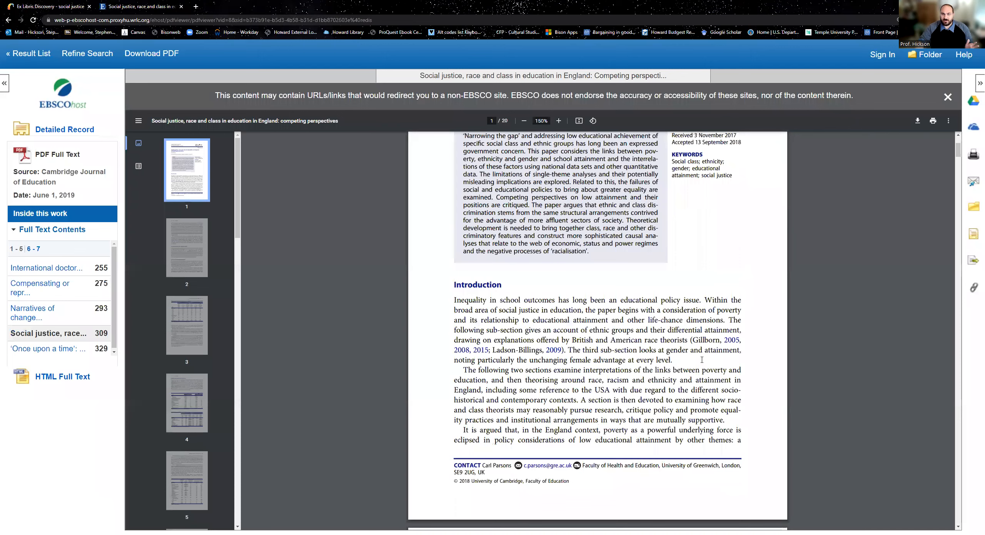
scroll(702, 360, "down", 20)
scroll(703, 372, "down", 7)
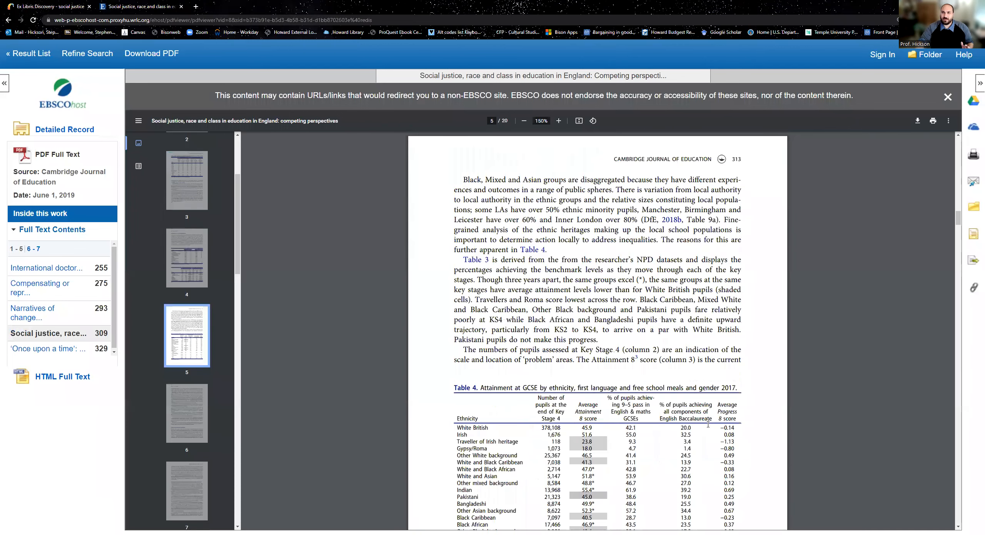
scroll(708, 425, "up", 20)
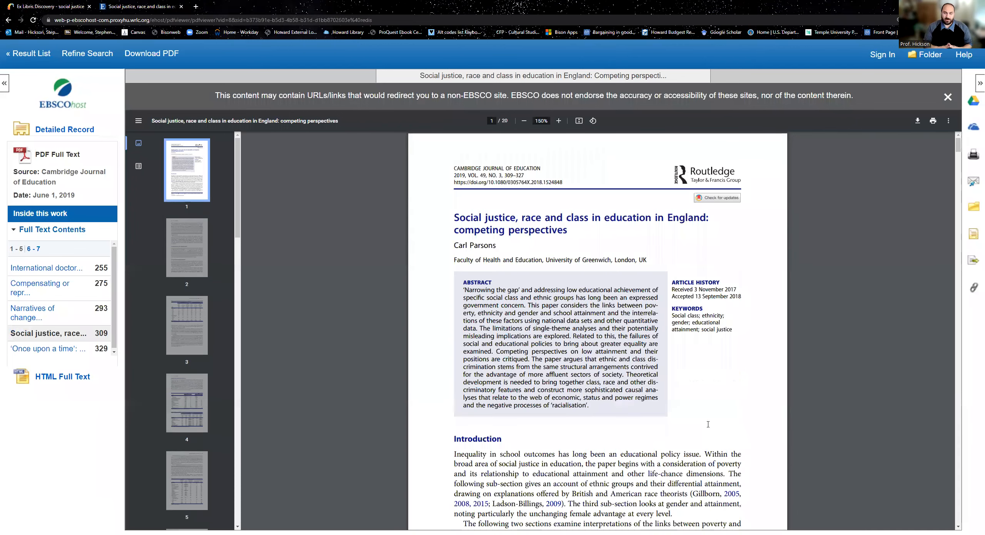